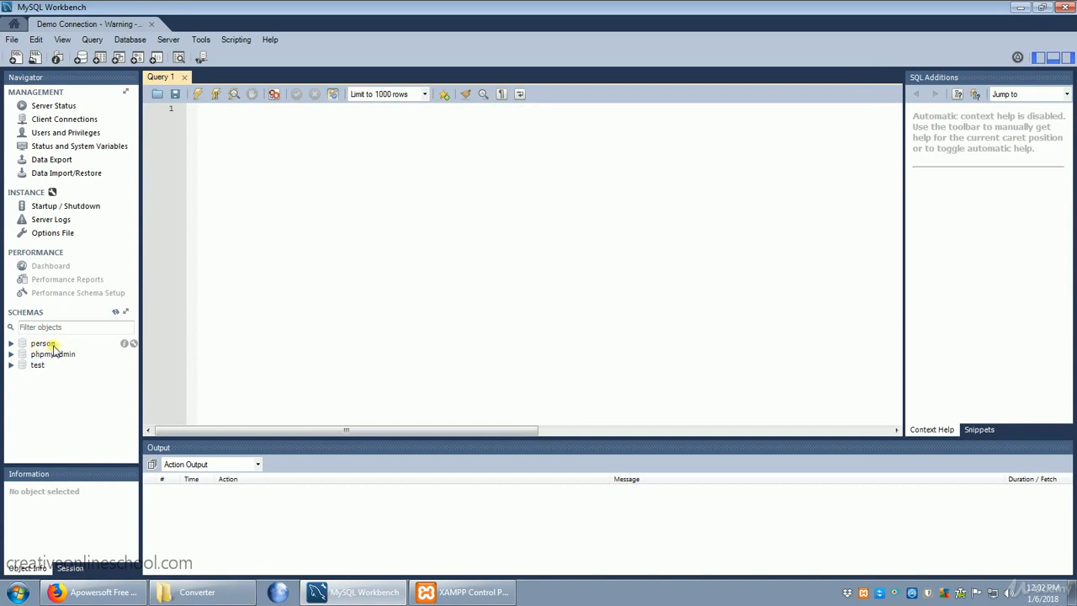
- Start a new schema and name it customers
right_click(46, 390)
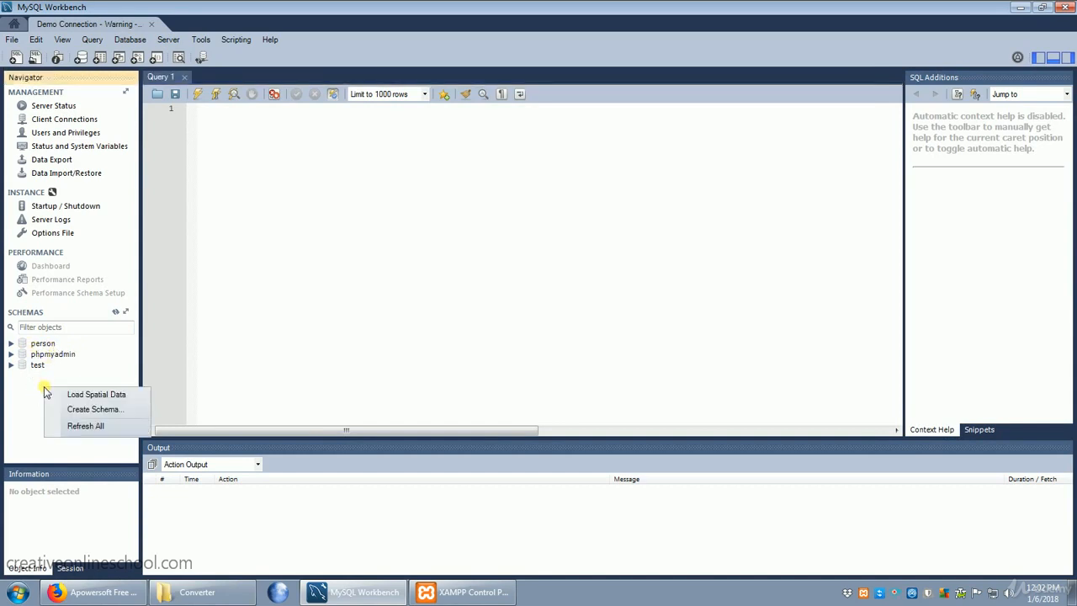
left_click(92, 410)
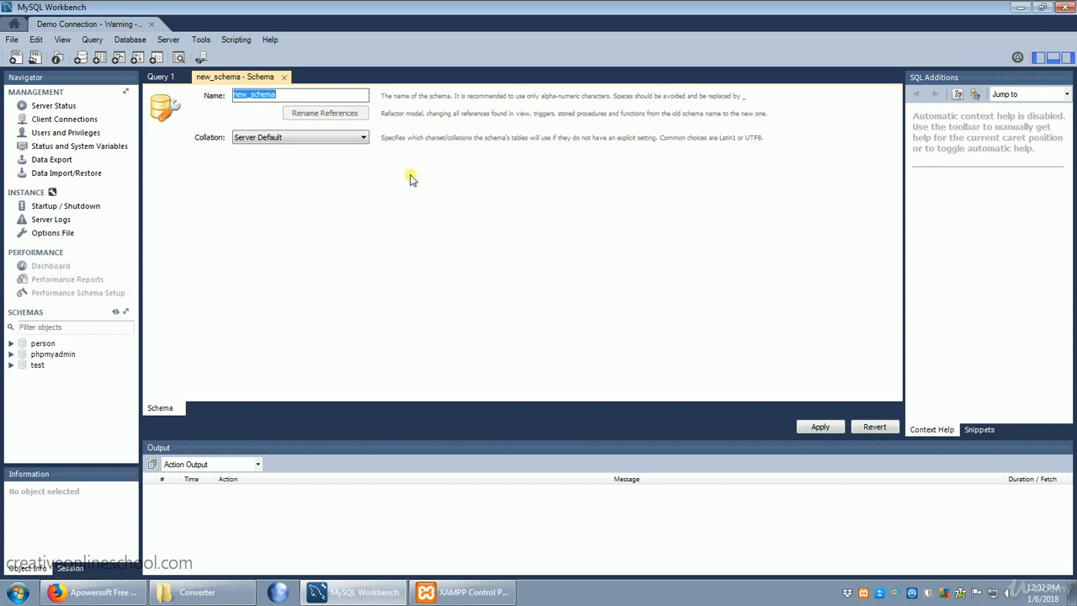
type("c")
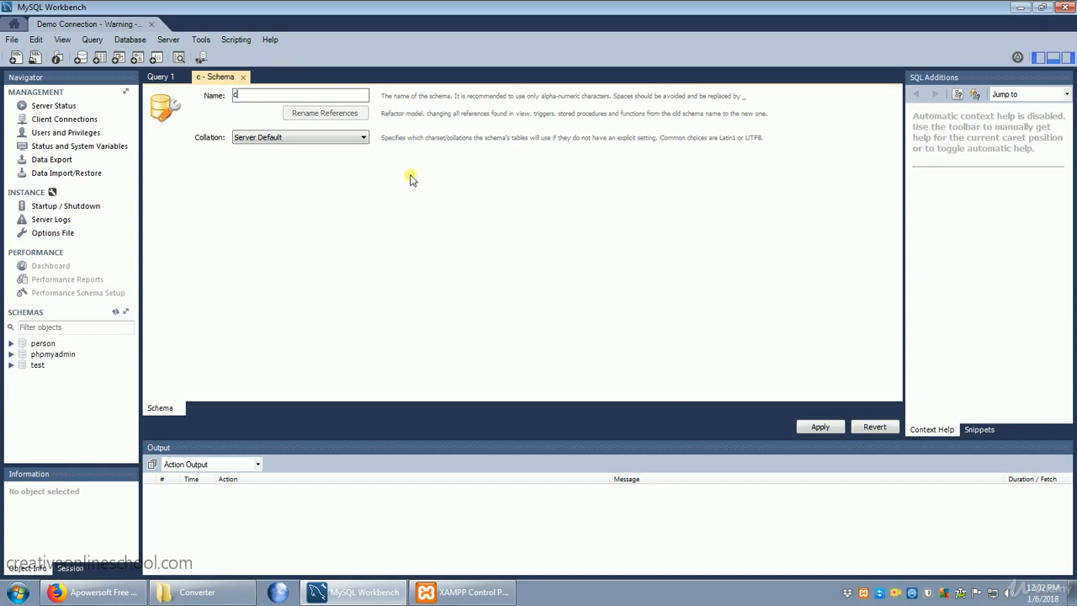
type("ustomers")
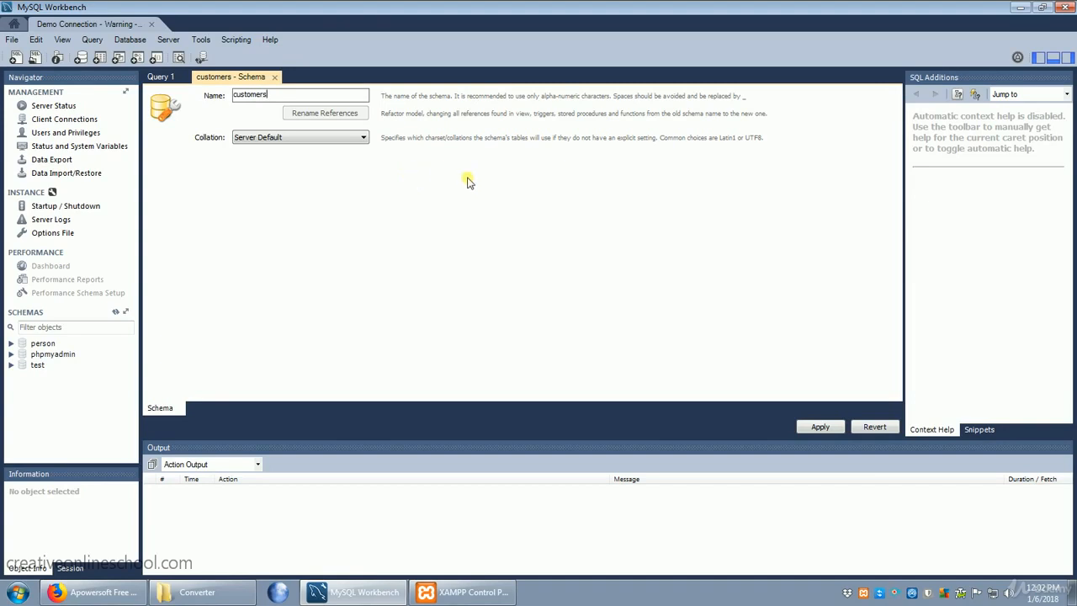
- Set the customers schema's collation to utf8mb4 - utf8mb4_unicode_ci
left_click(310, 138)
scroll(305, 295, "down", 15)
scroll(303, 295, "down", 20)
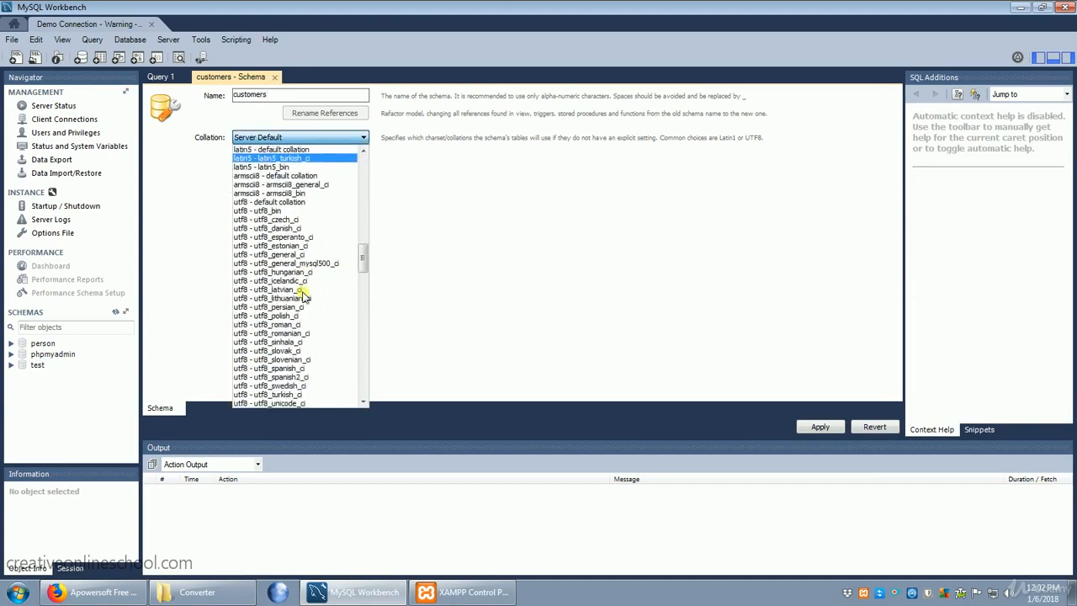
scroll(303, 294, "down", 20)
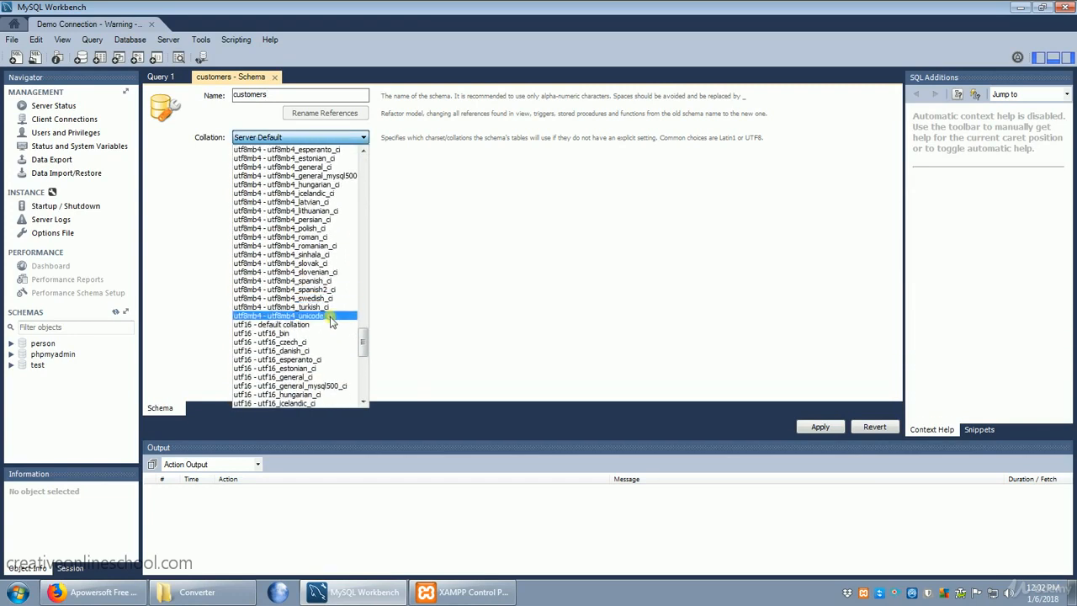
left_click(331, 317)
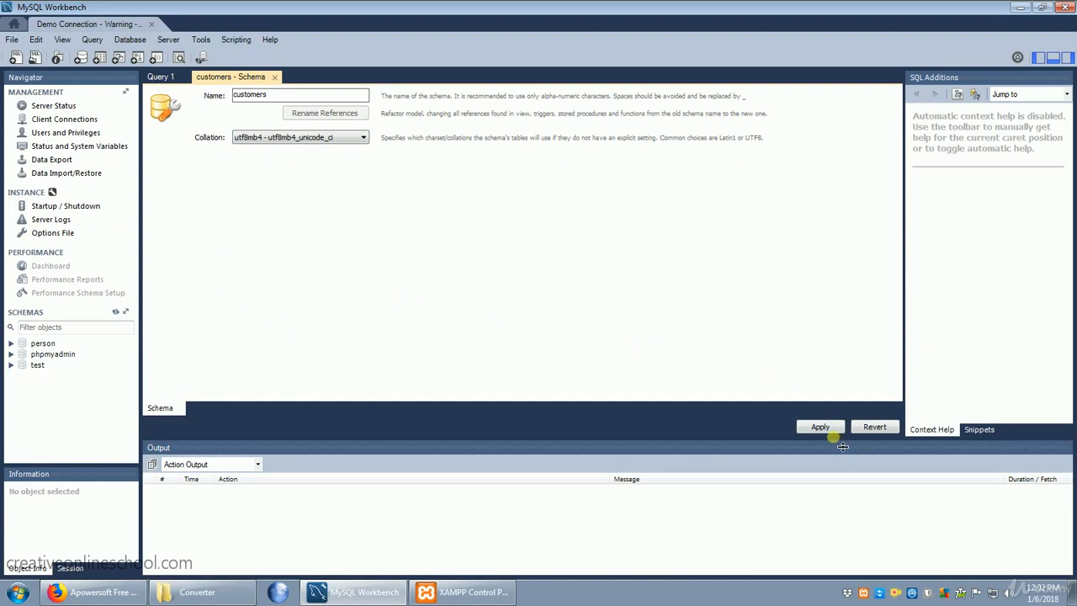
- Review and apply the SQL script that creates the customers schema, and make customers the default schema
left_click(820, 426)
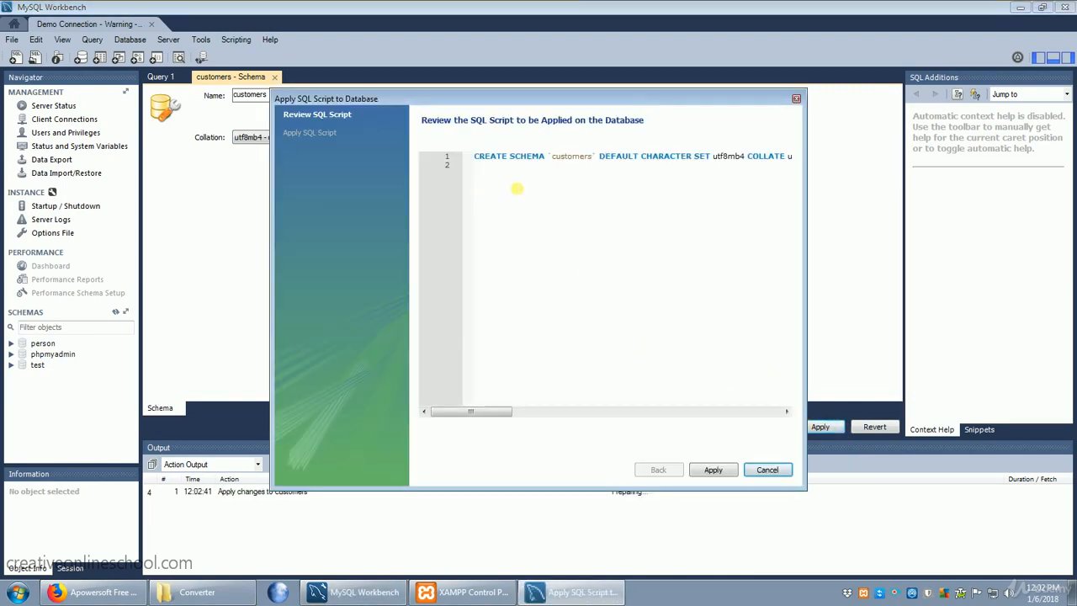
left_click_drag(476, 158, 796, 166)
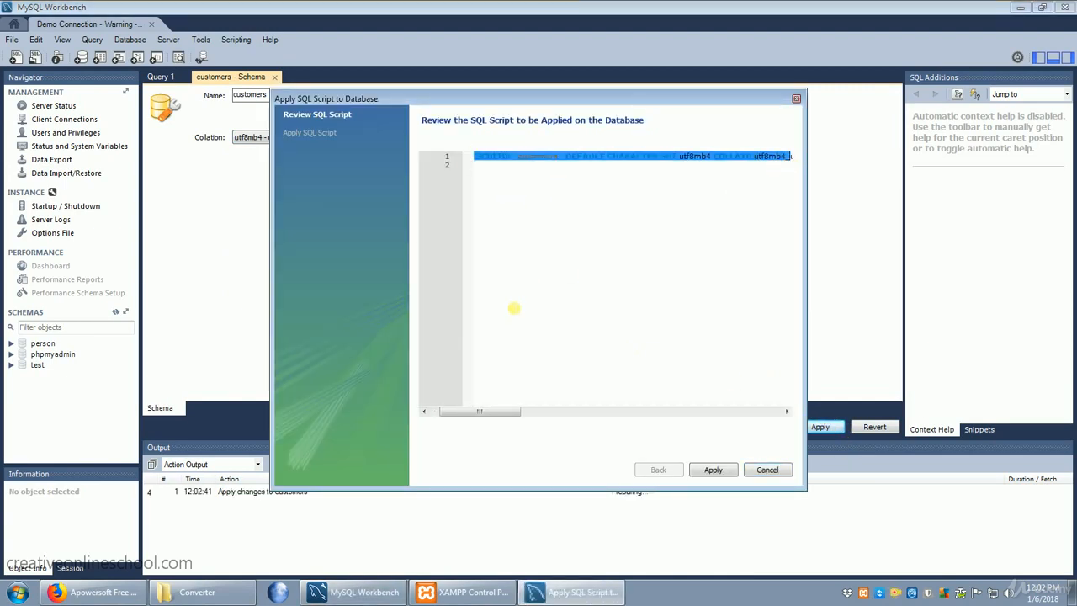
left_click_drag(499, 413, 464, 404)
left_click(577, 277)
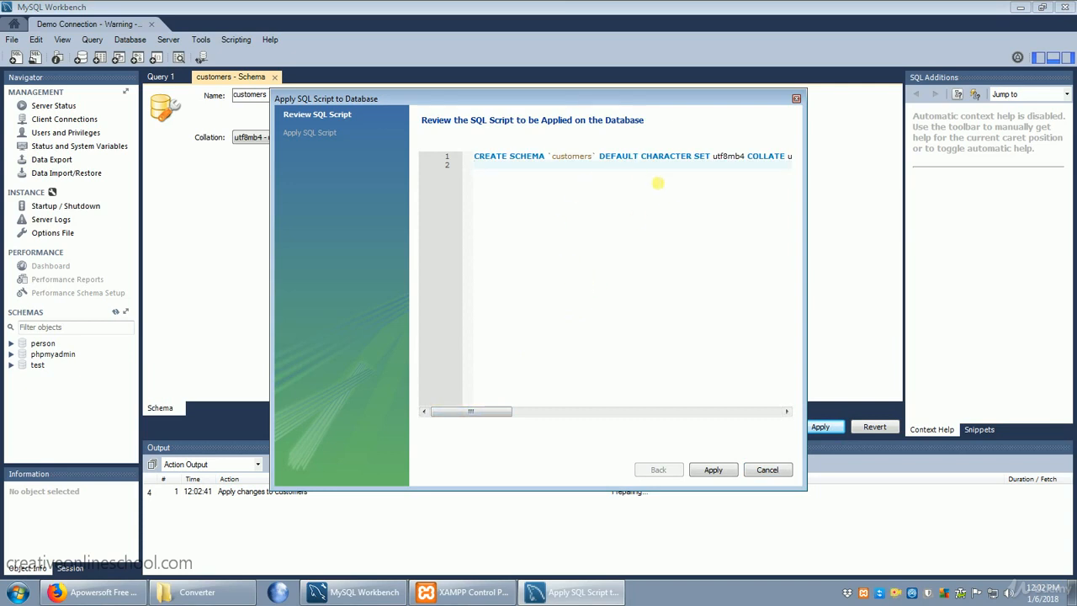
left_click(714, 470)
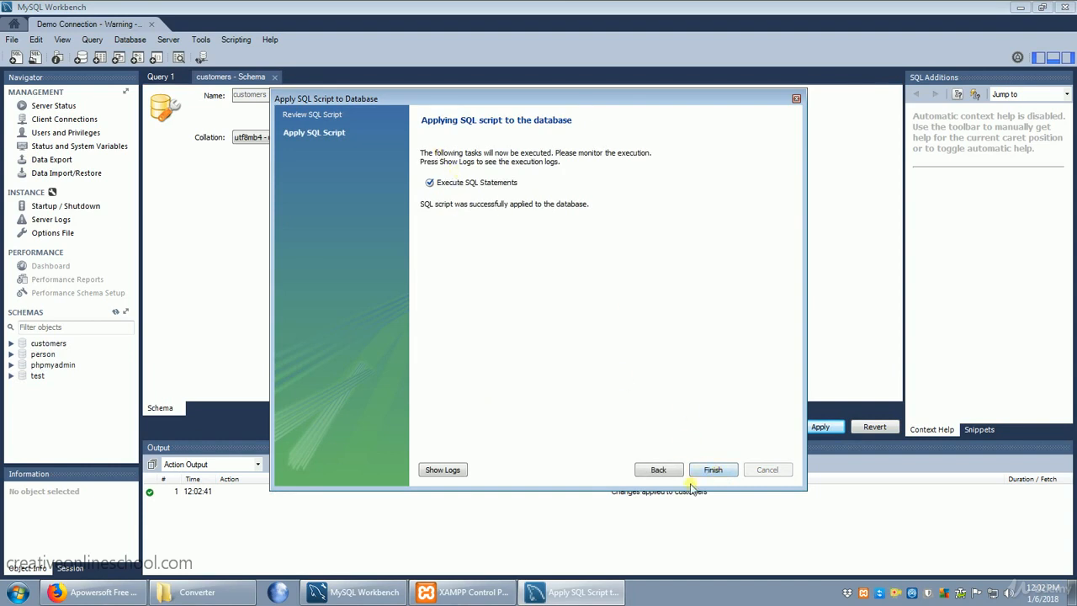
left_click(713, 469)
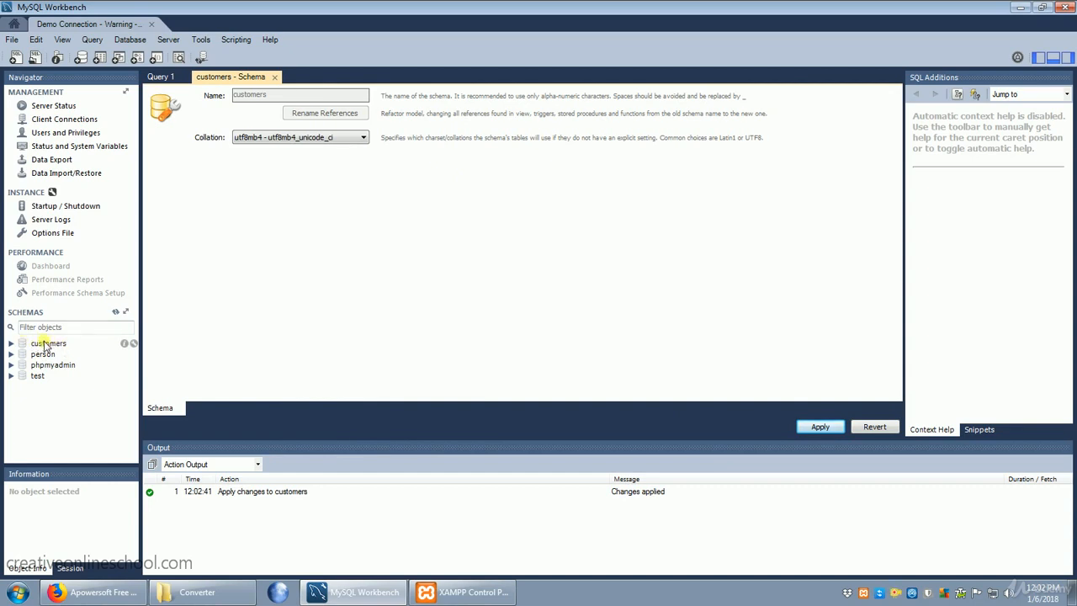
double_click(45, 346)
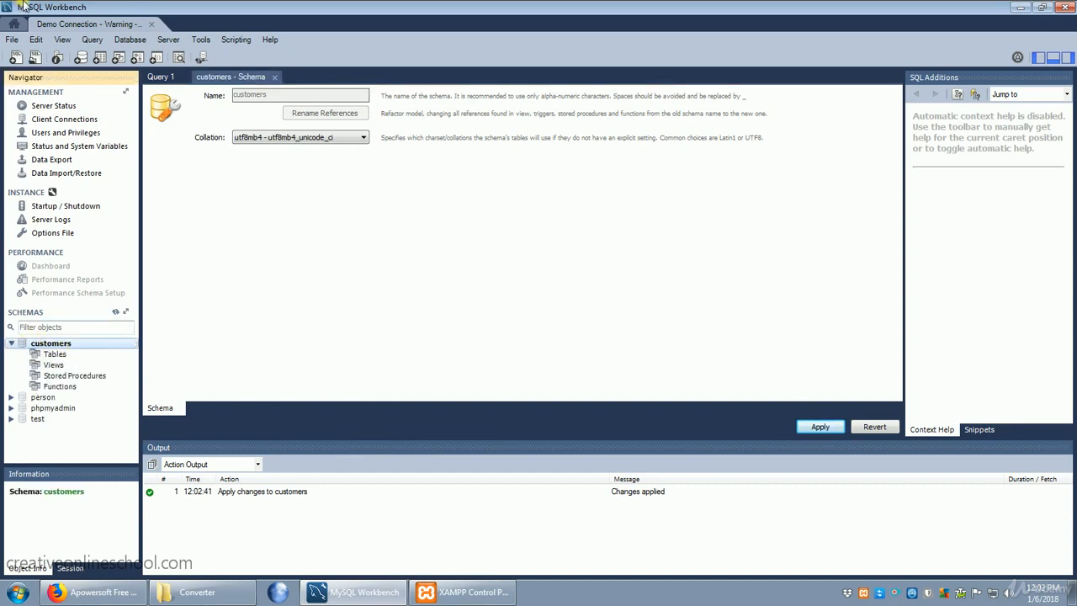
left_click(99, 59)
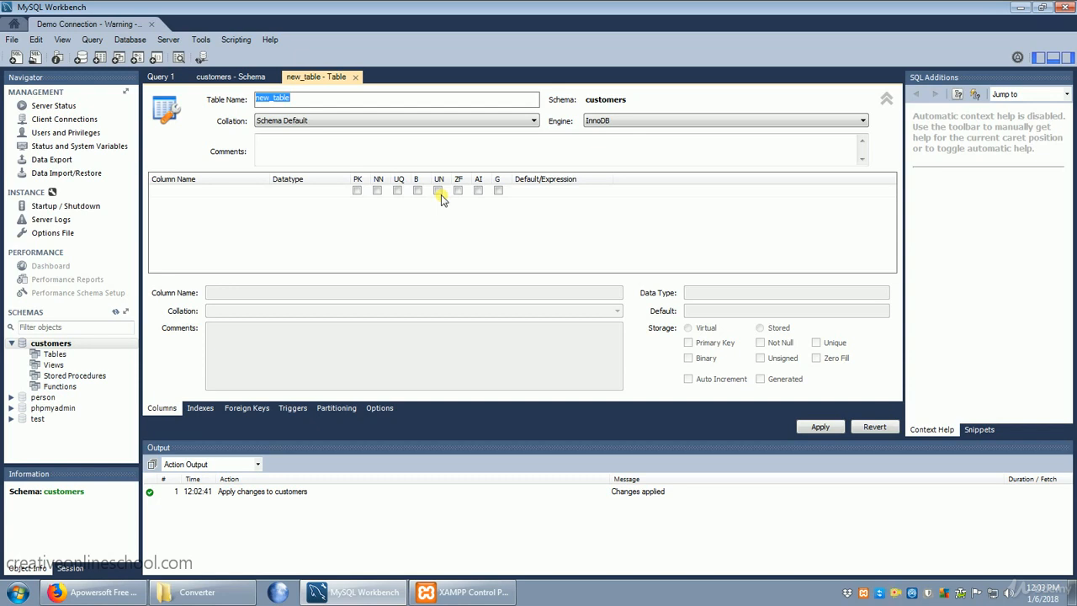
left_click(355, 77)
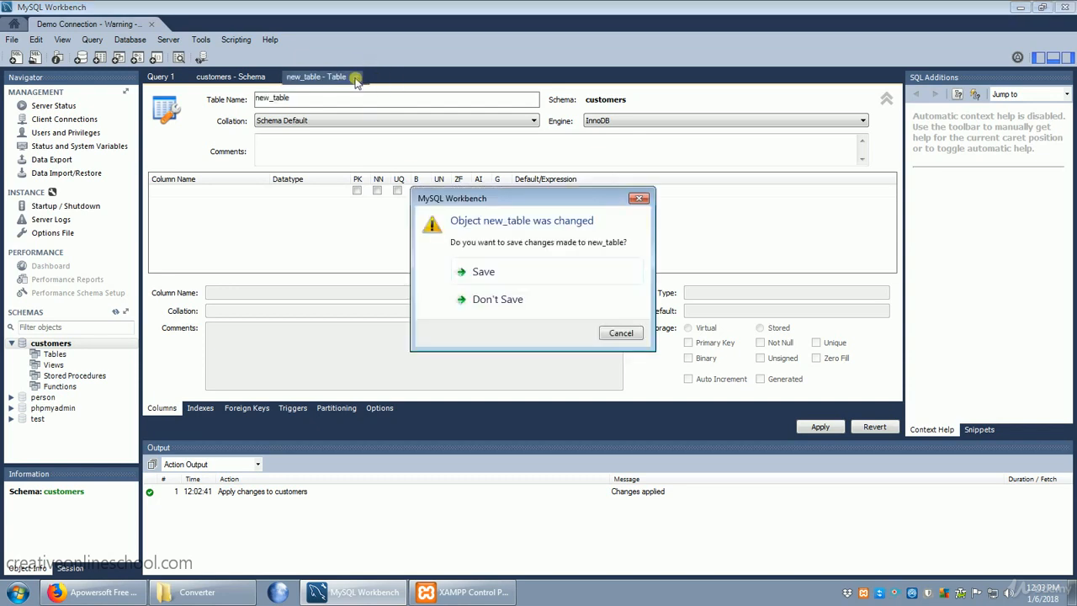
left_click(496, 303)
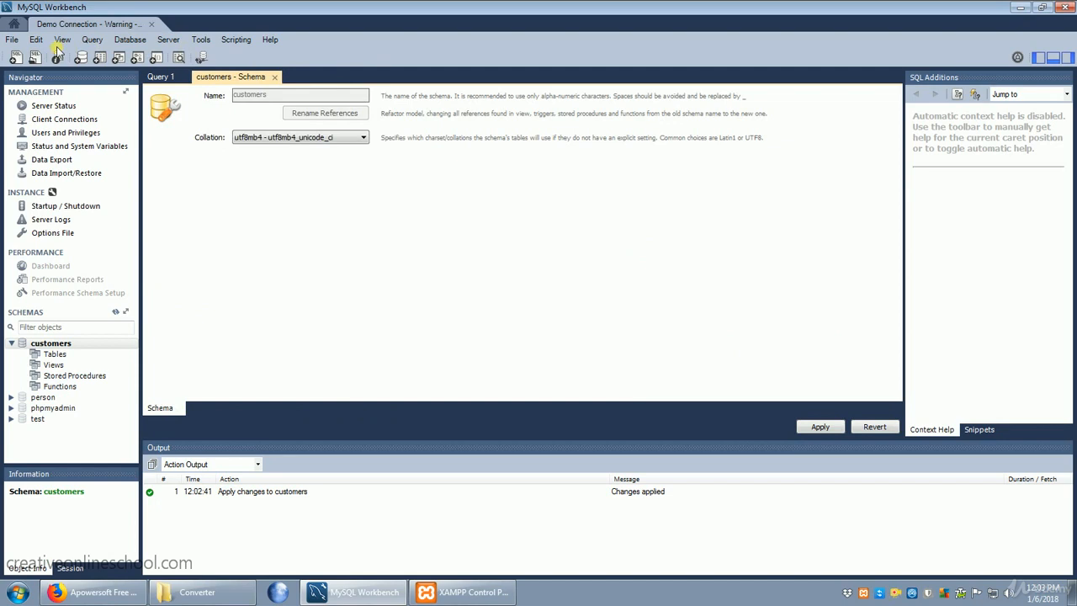
- Create a new model and add an EER diagram to it
left_click(12, 40)
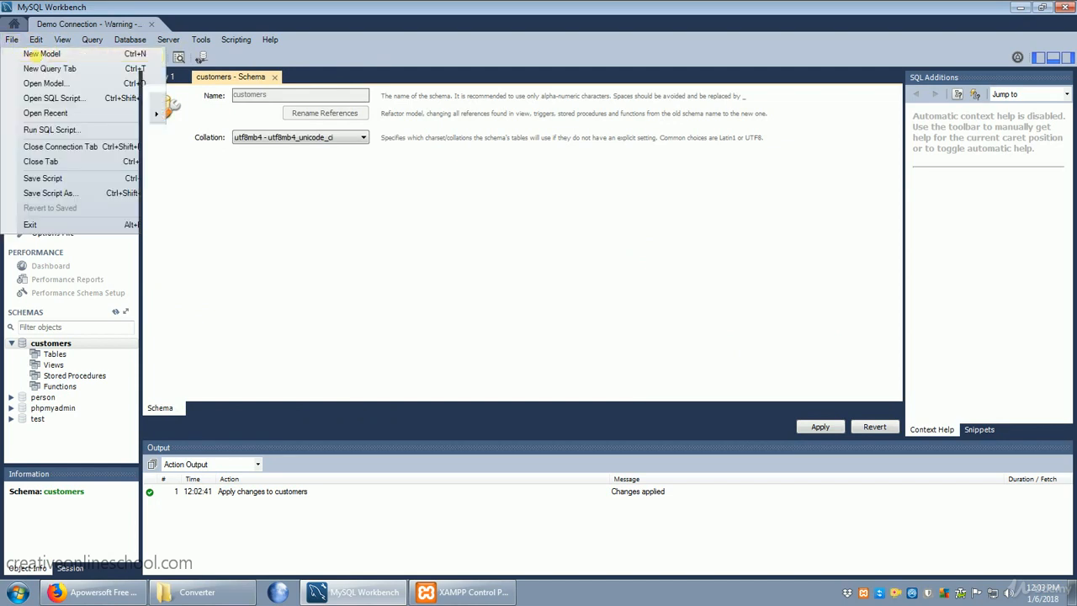
left_click(41, 54)
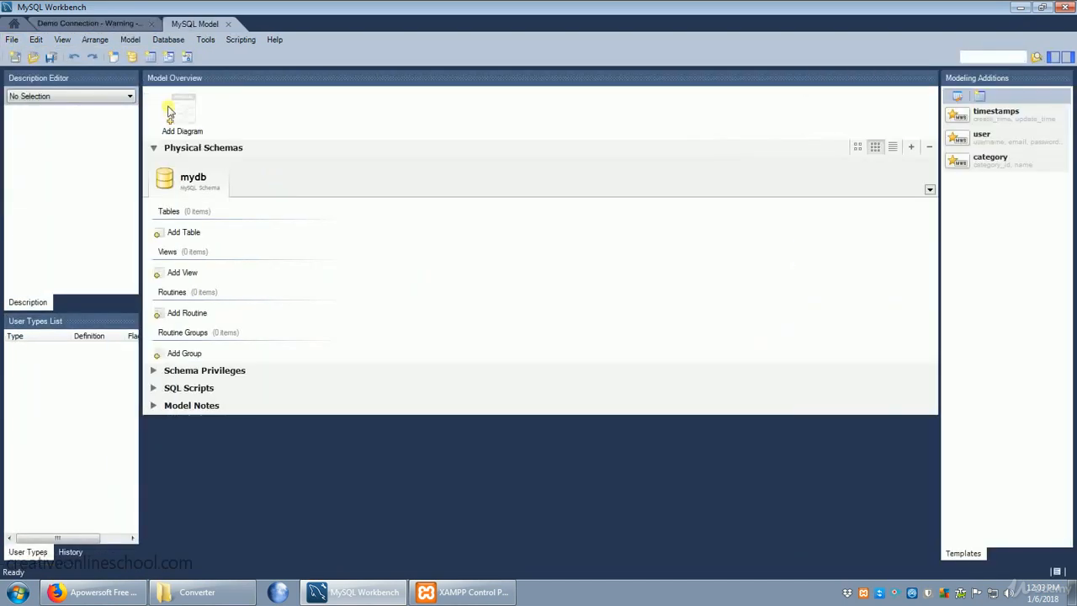
double_click(171, 111)
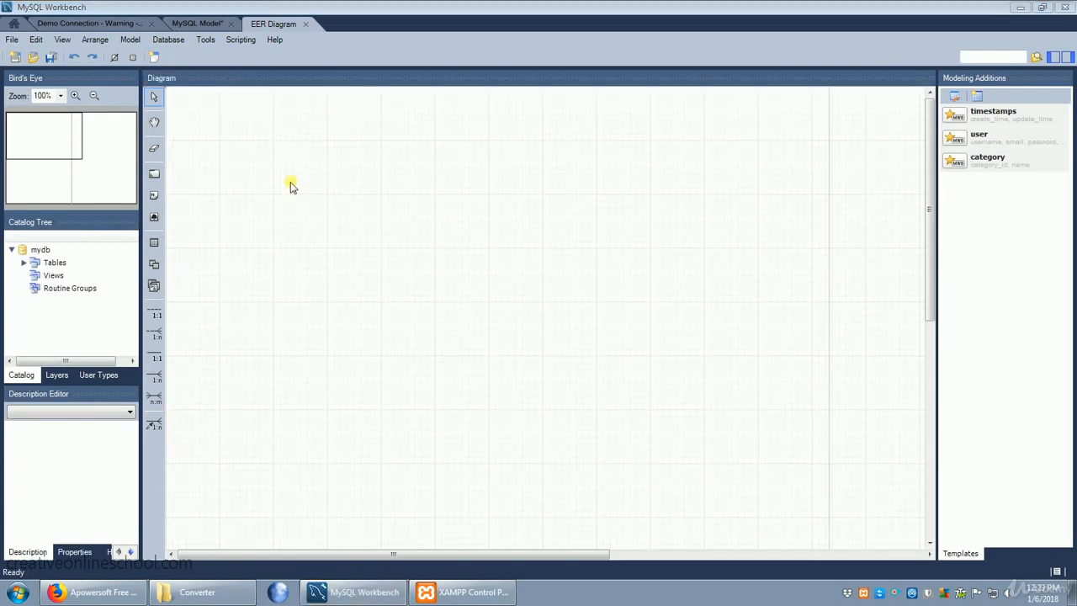
- Place a new table on the upper-left area of the diagram canvas and name it person
left_click(155, 244)
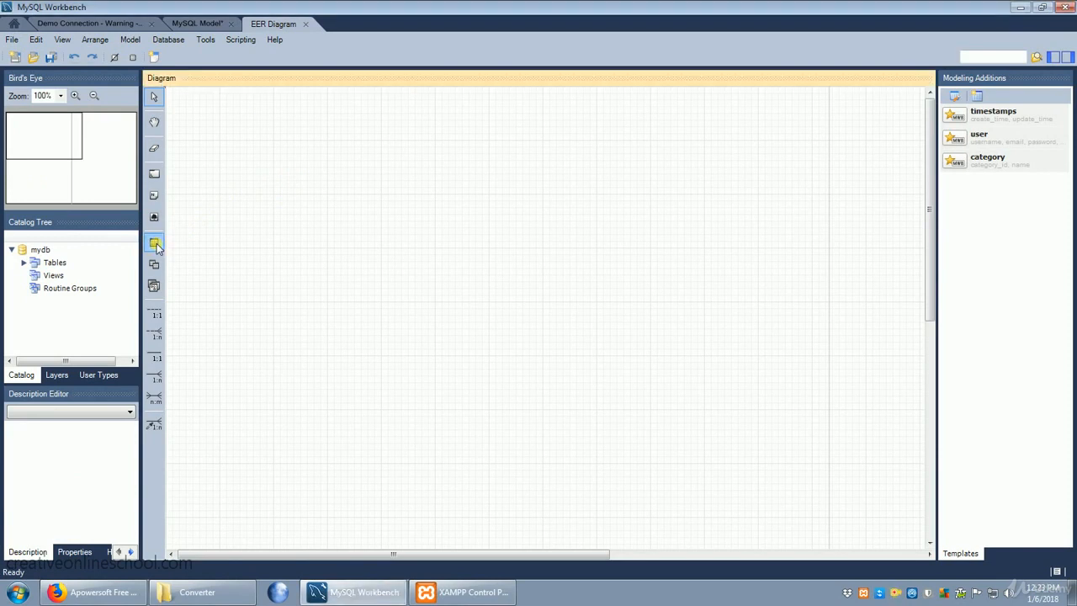
left_click(303, 229)
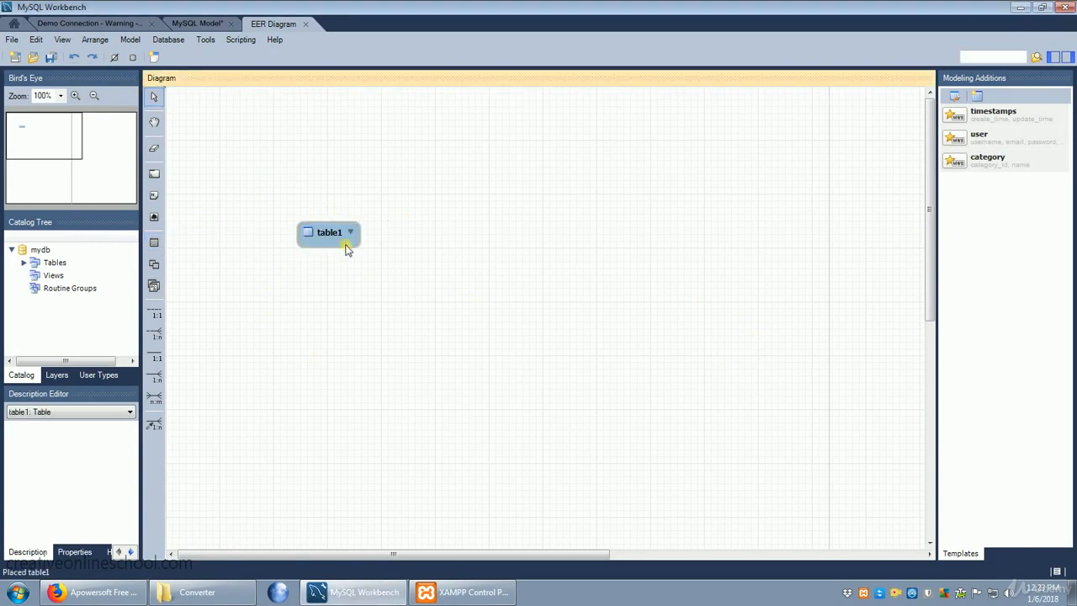
double_click(331, 235)
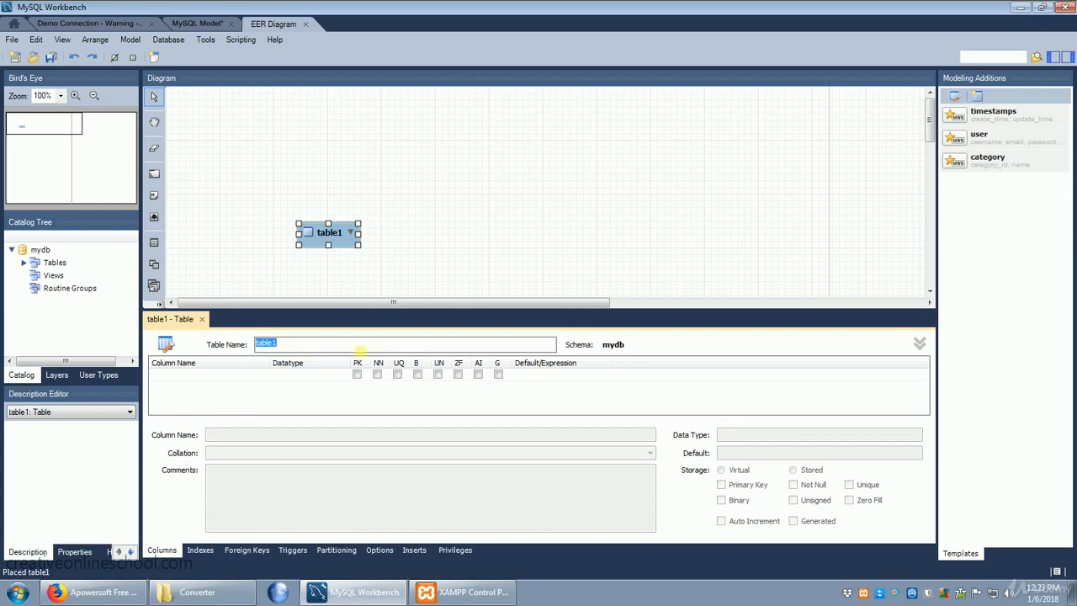
type("person")
- Add an INT column named ID to the person table and mark it as primary key, not null and auto increment
left_click(199, 374)
left_click(194, 373)
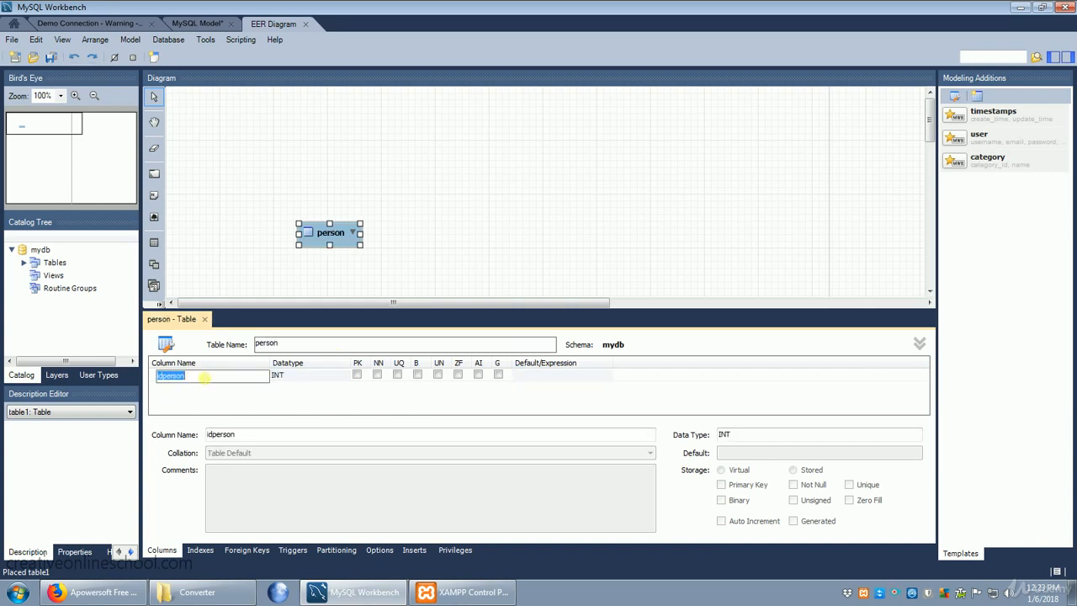
type("ID")
left_click(357, 376)
left_click(357, 375)
left_click(377, 375)
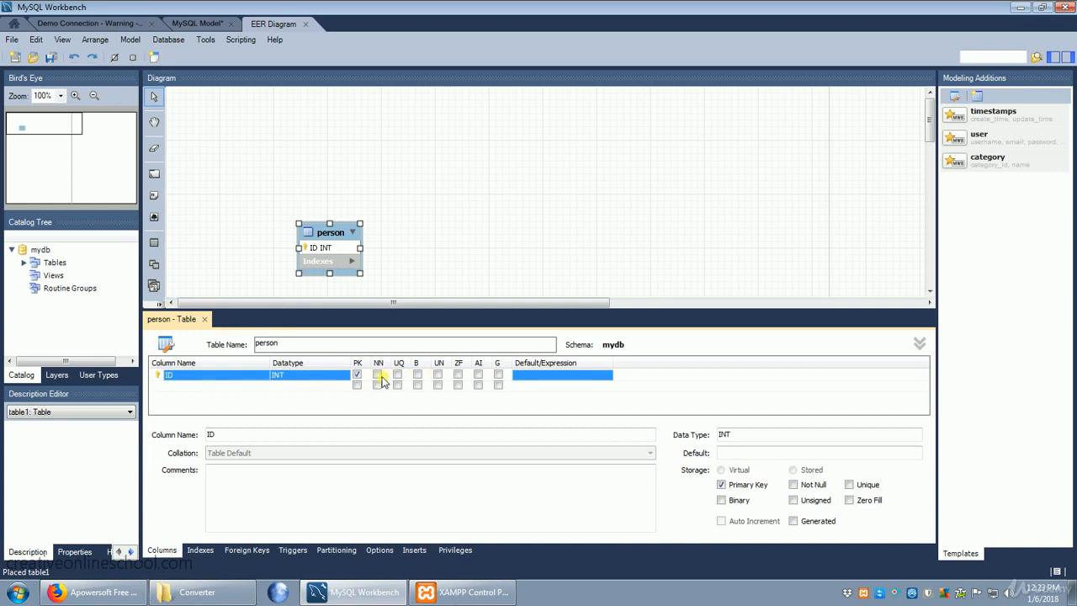
left_click(378, 375)
left_click(477, 375)
- Add a second column called name to the person table with datatype VARCHAR(45)
left_click(172, 387)
left_click(176, 387)
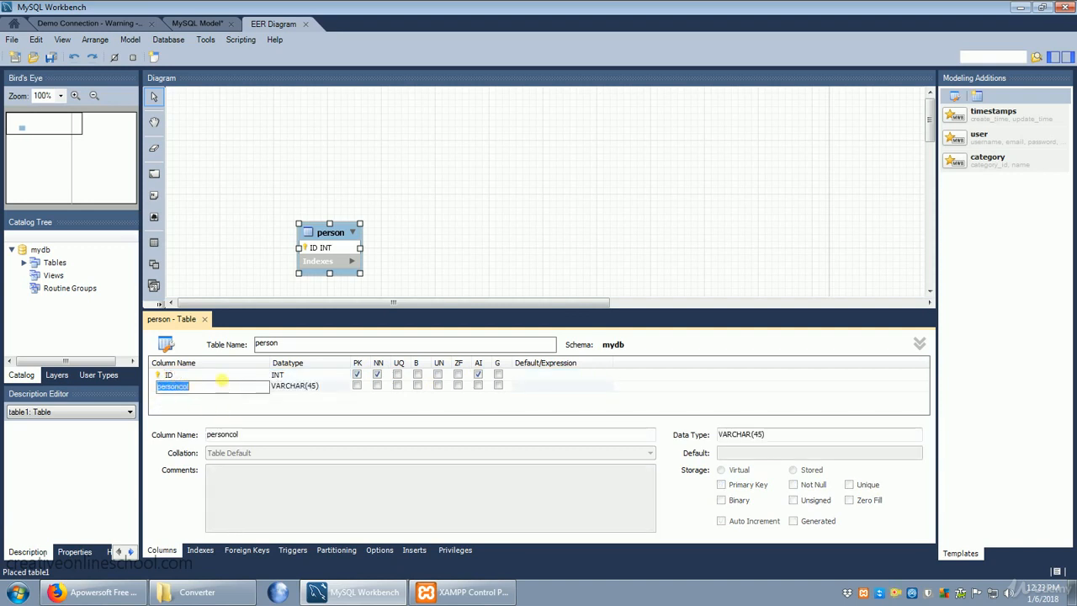
type("name")
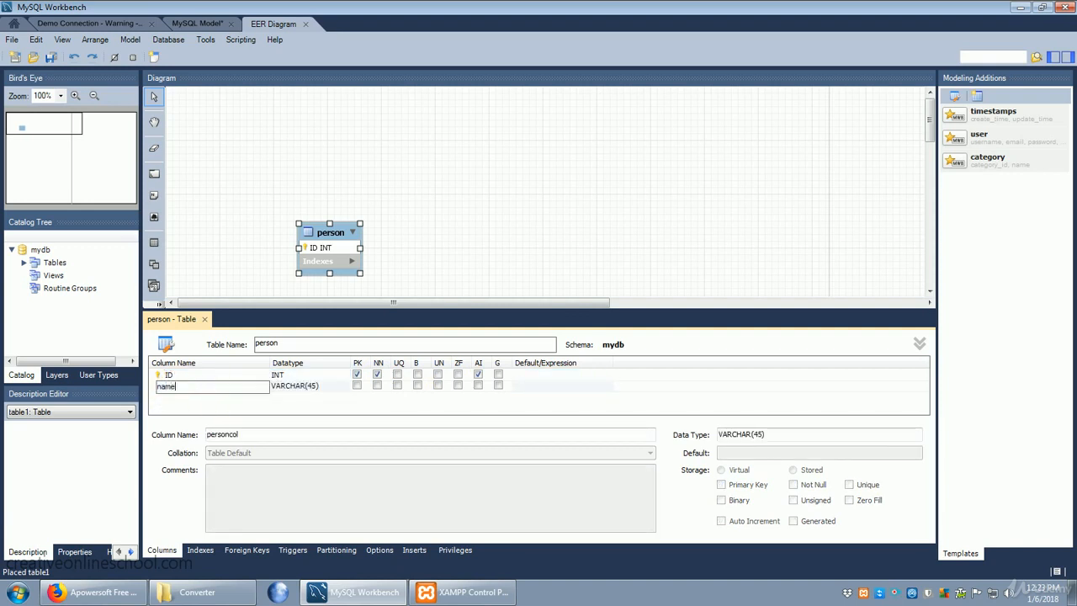
left_click(327, 387)
left_click(315, 390)
left_click(317, 391)
left_click(323, 392)
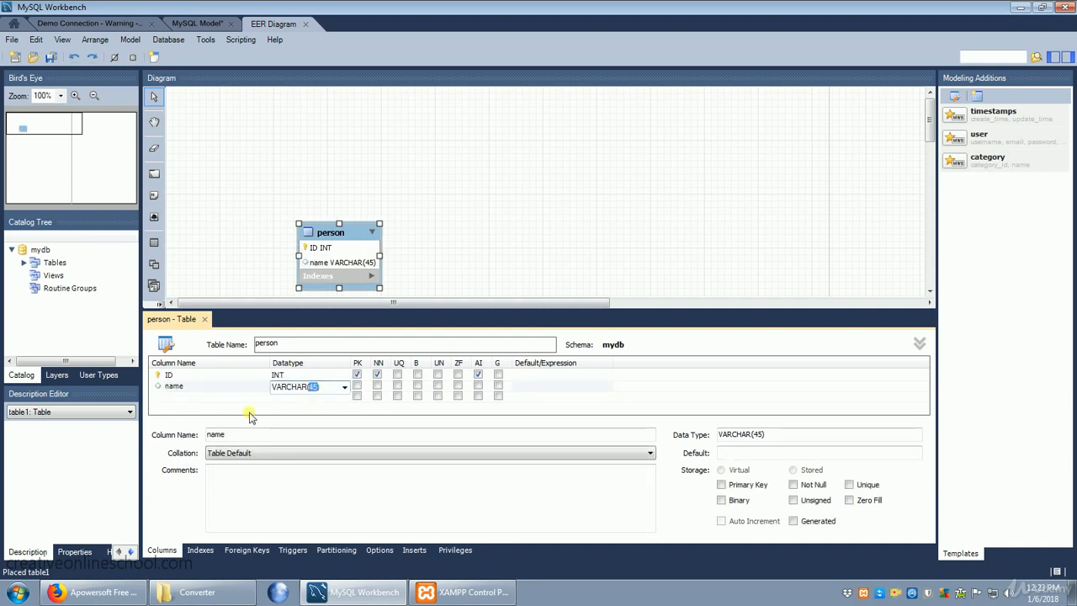
- Add a third column called purchase with datatype VARCHAR(45) to the person table and close the table editor
left_click(172, 401)
left_click(173, 401)
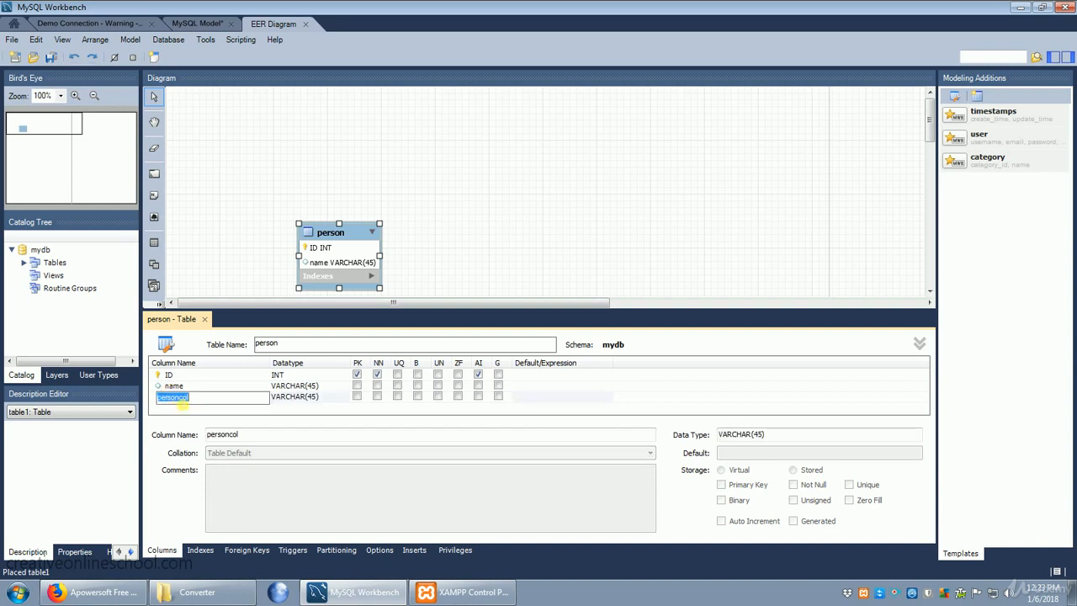
type("purchas")
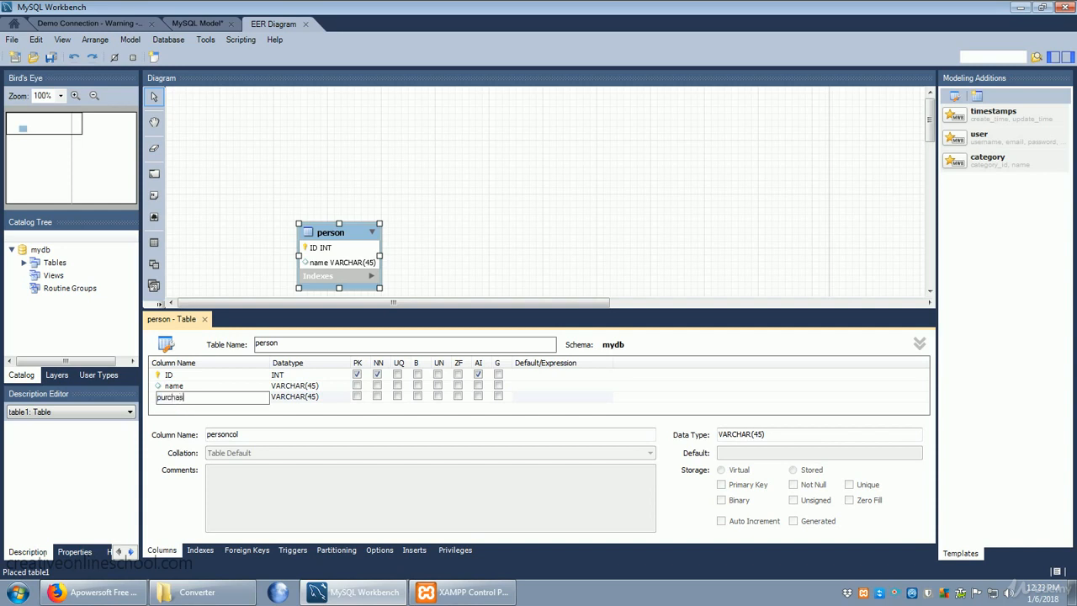
type("e")
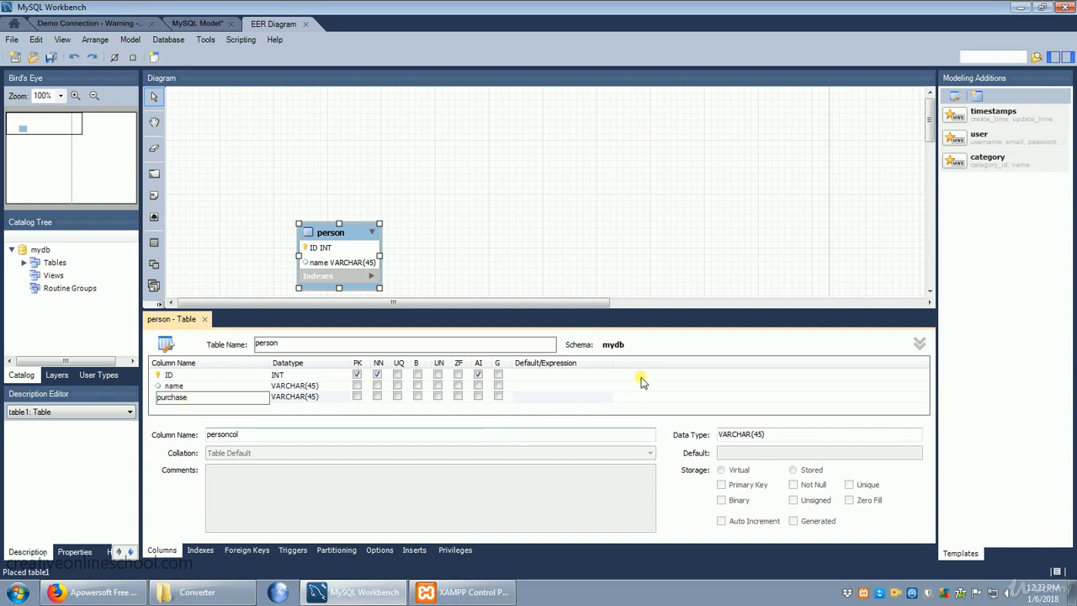
left_click(642, 382)
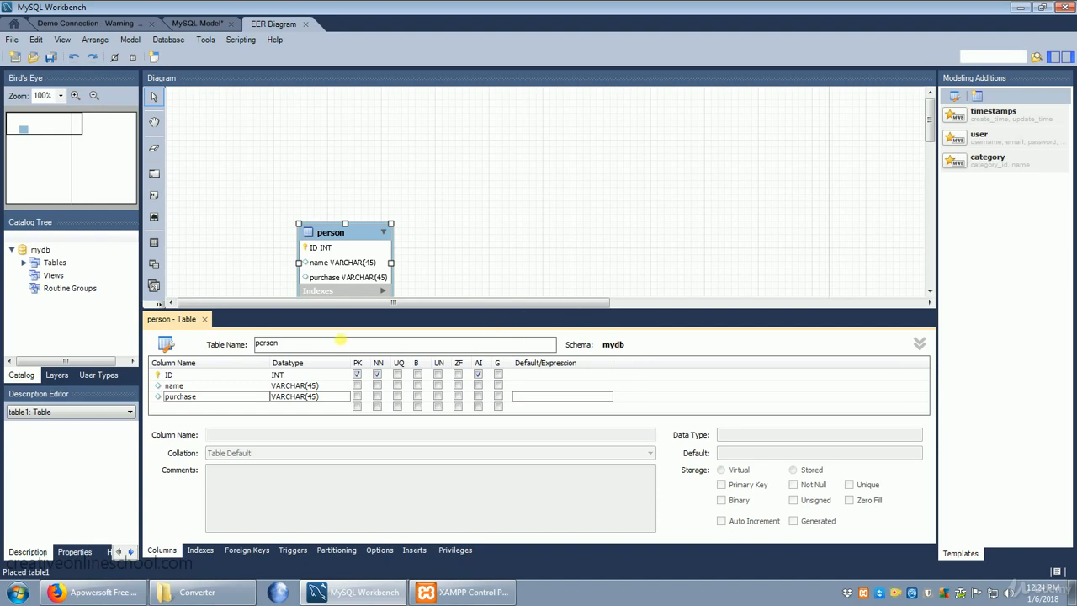
left_click(204, 319)
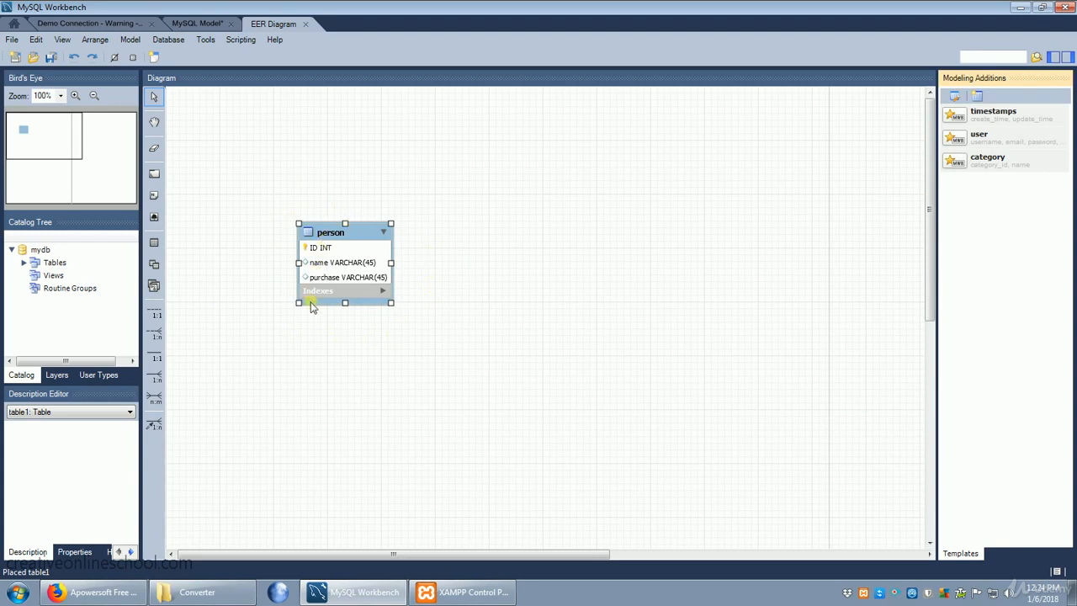
- Place a second table based on the user template on the diagram, to the right of the person table
left_click(155, 243)
left_click(282, 95)
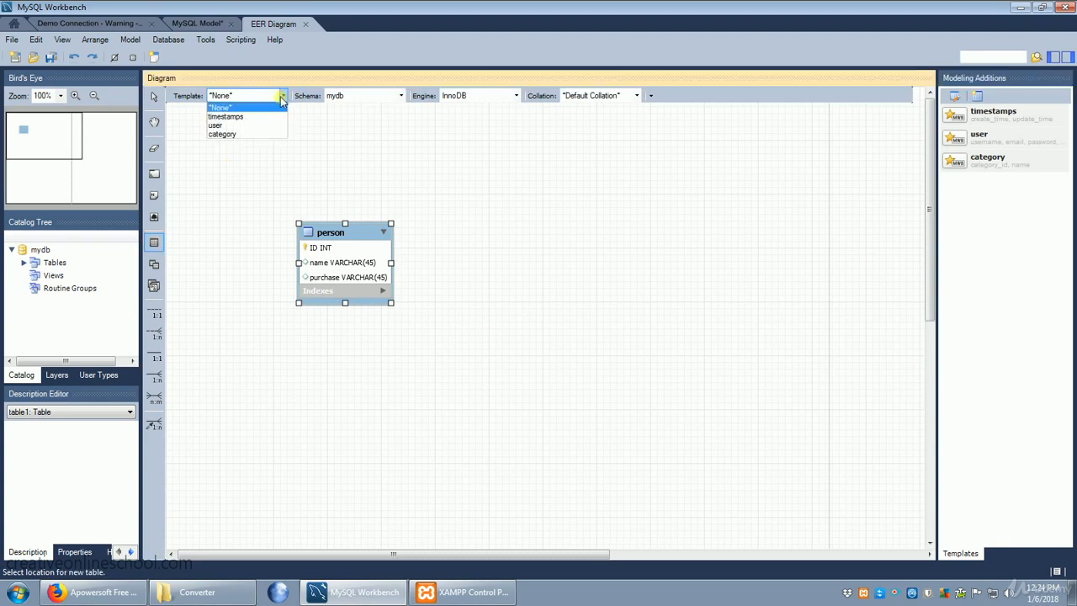
left_click(259, 127)
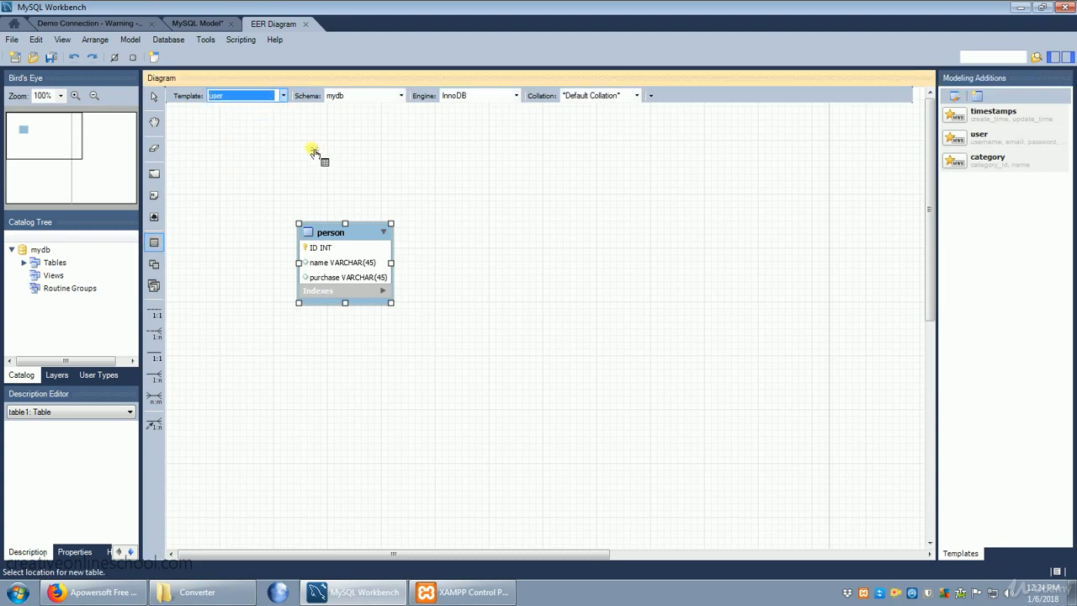
left_click(641, 212)
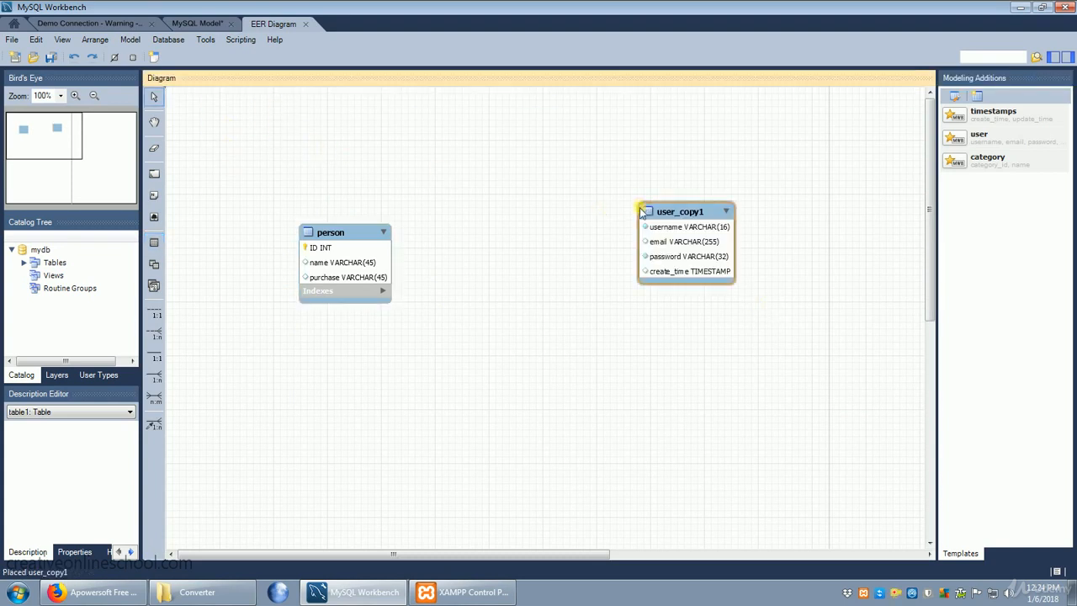
- Open the user_copy1 table for editing and add a new column named person_ID after create_time
double_click(676, 272)
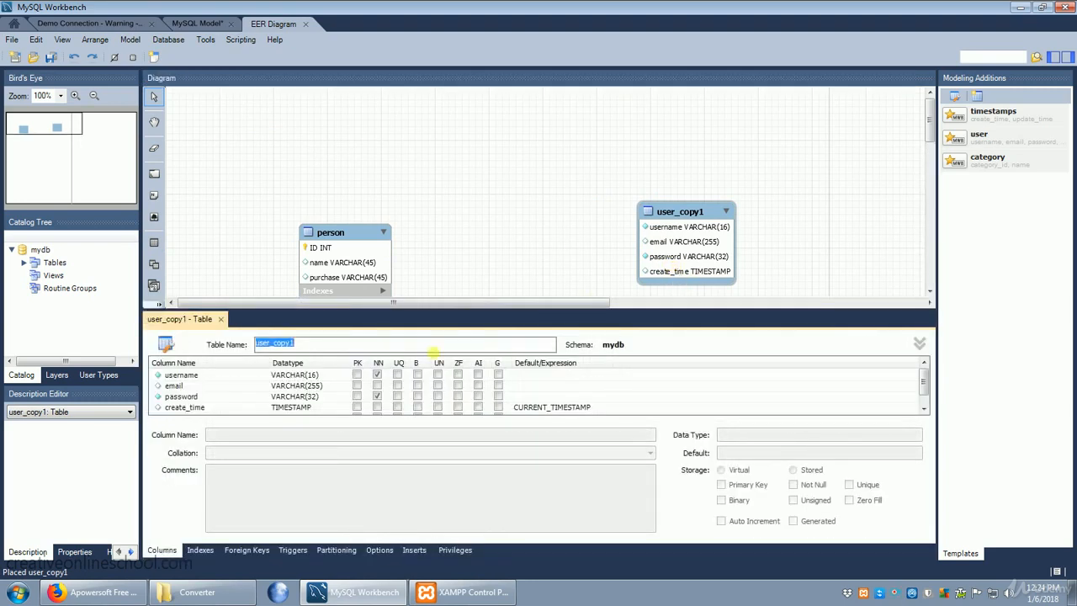
left_click(192, 407)
scroll(191, 402, "down", 1)
left_click(192, 408)
left_click(192, 407)
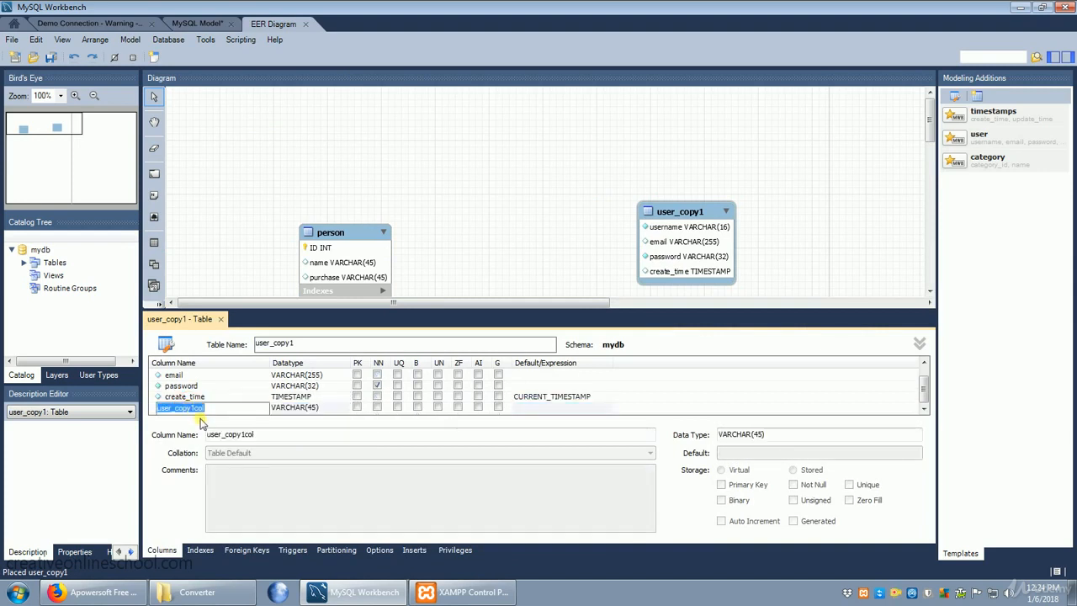
type("person_ID")
key("Return")
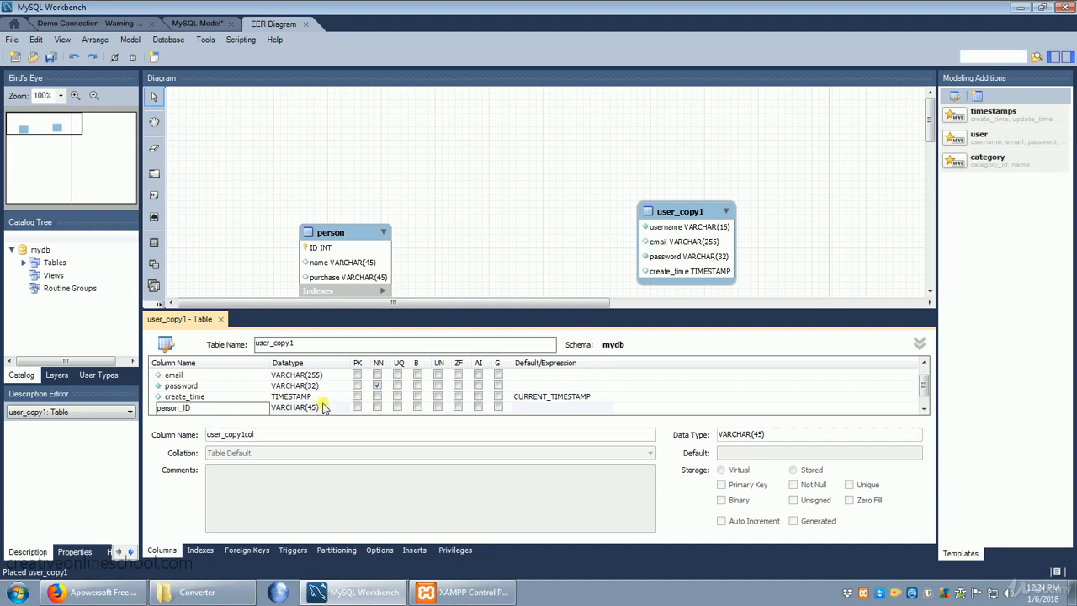
- Set person_ID's datatype to INT, mark it as primary key, not null and auto increment, and close the table editor
left_click(332, 408)
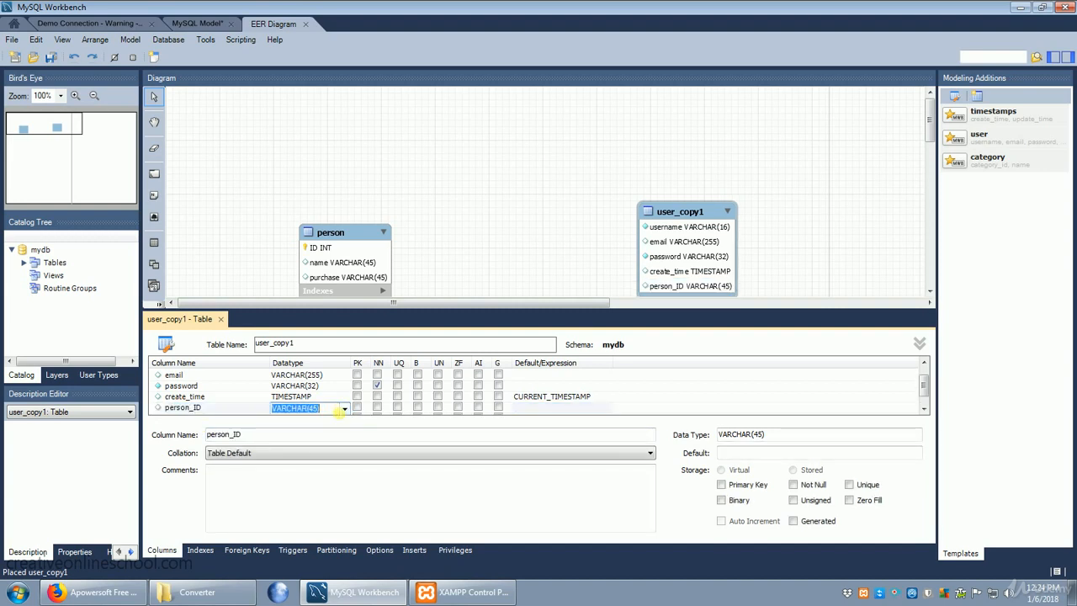
type("int")
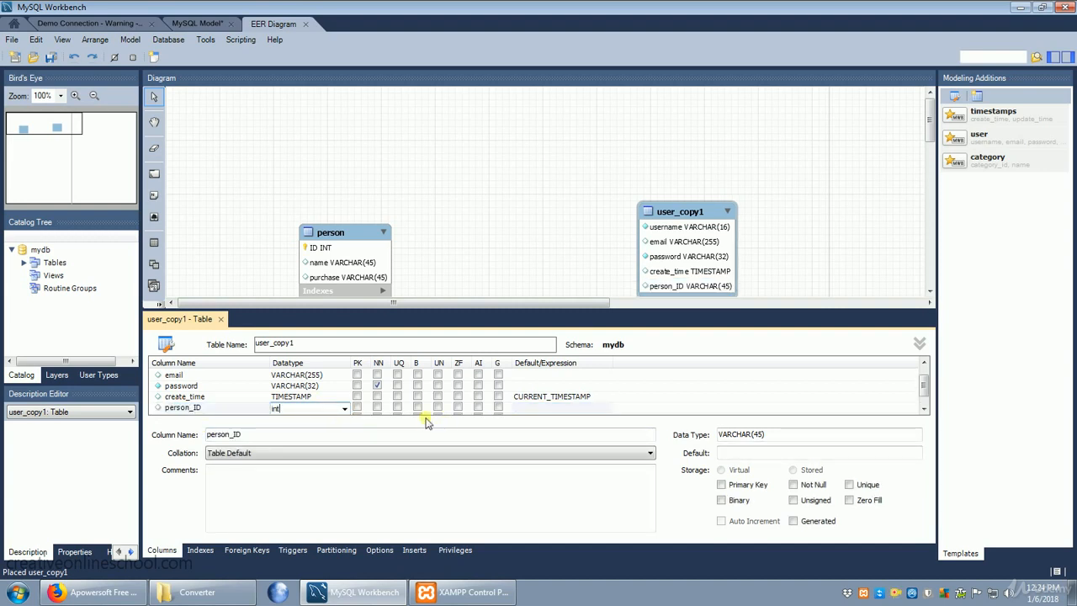
left_click(357, 408)
left_click(376, 409)
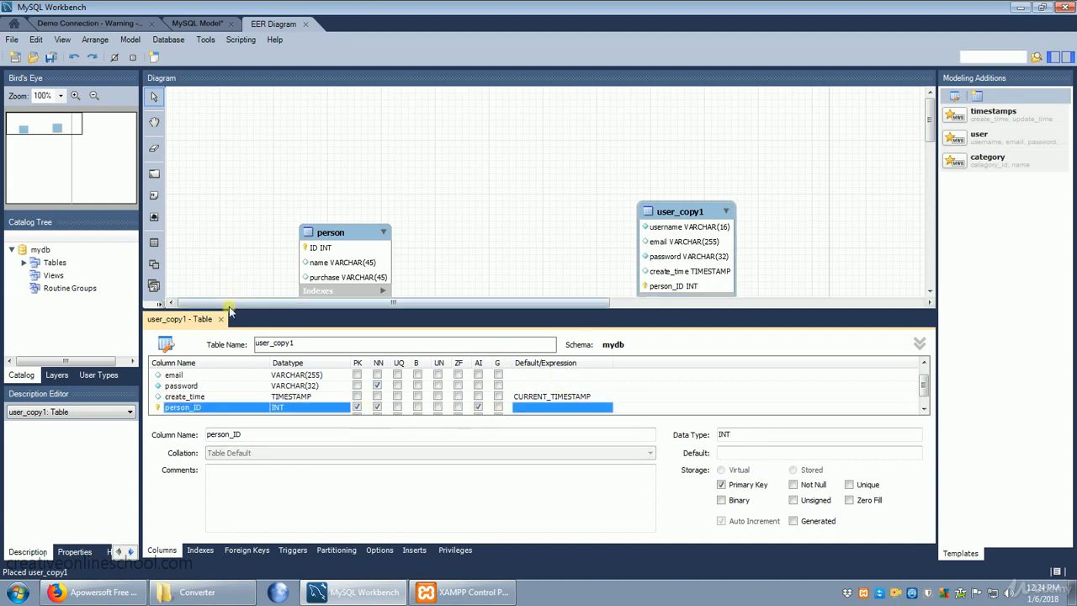
left_click(221, 319)
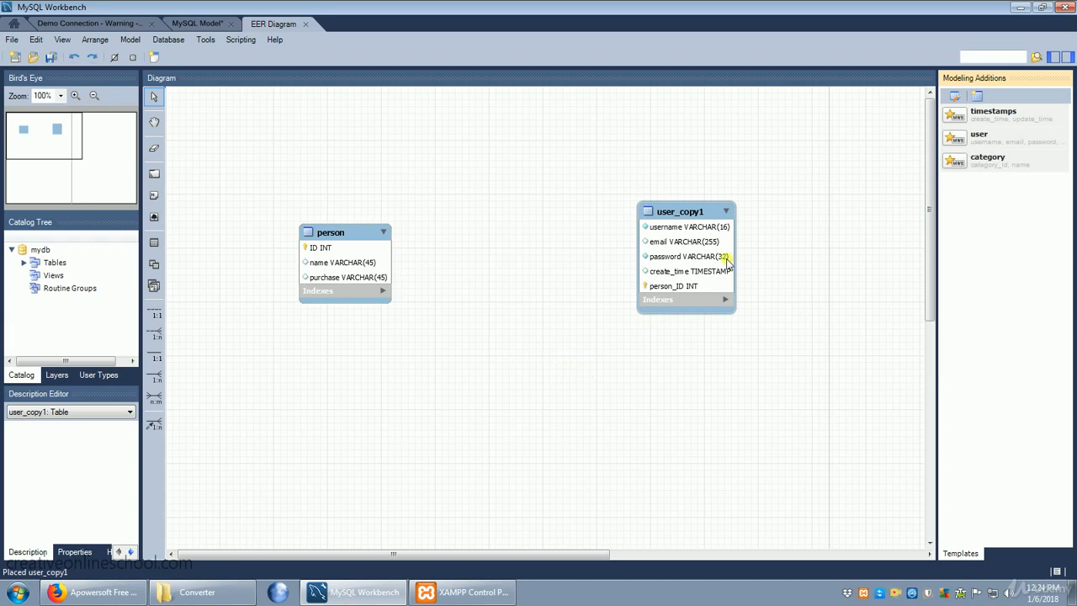
- Try a one-to-one non-identifying relationship from the person table to the user_copy1 table and undo it
left_click(155, 313)
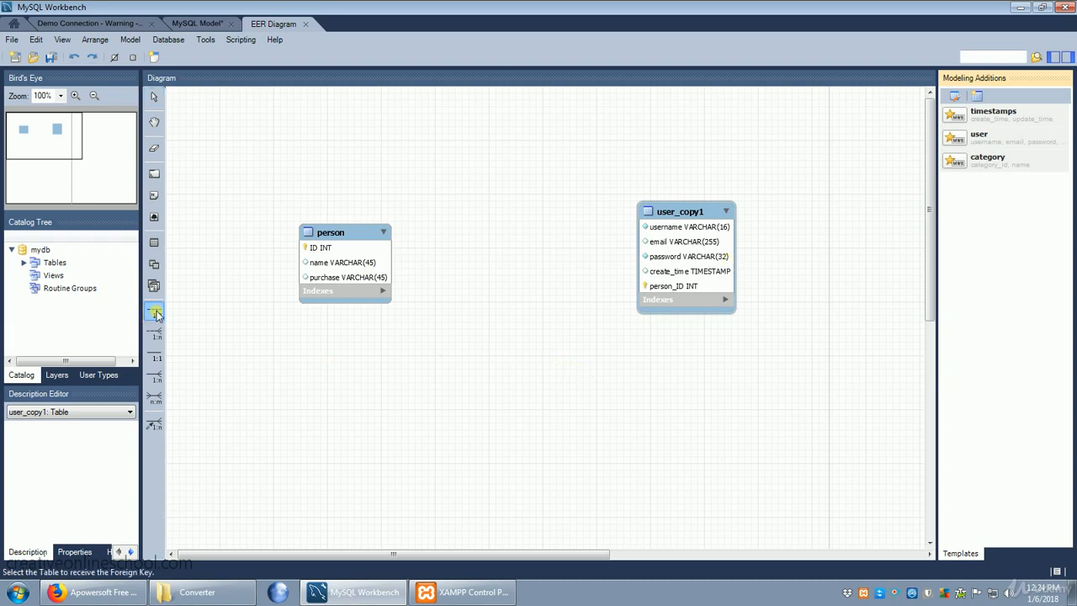
left_click(348, 264)
left_click(703, 261)
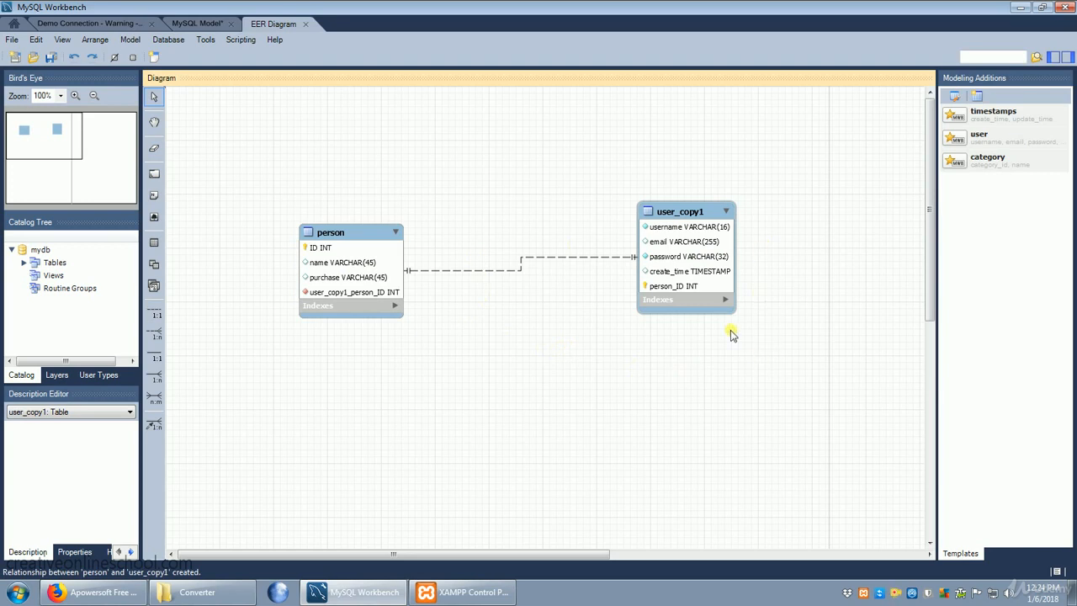
left_click(36, 39)
left_click(48, 55)
- Connect the person and user_copy1 tables with a many-to-many relationship and clear the selection
left_click(154, 397)
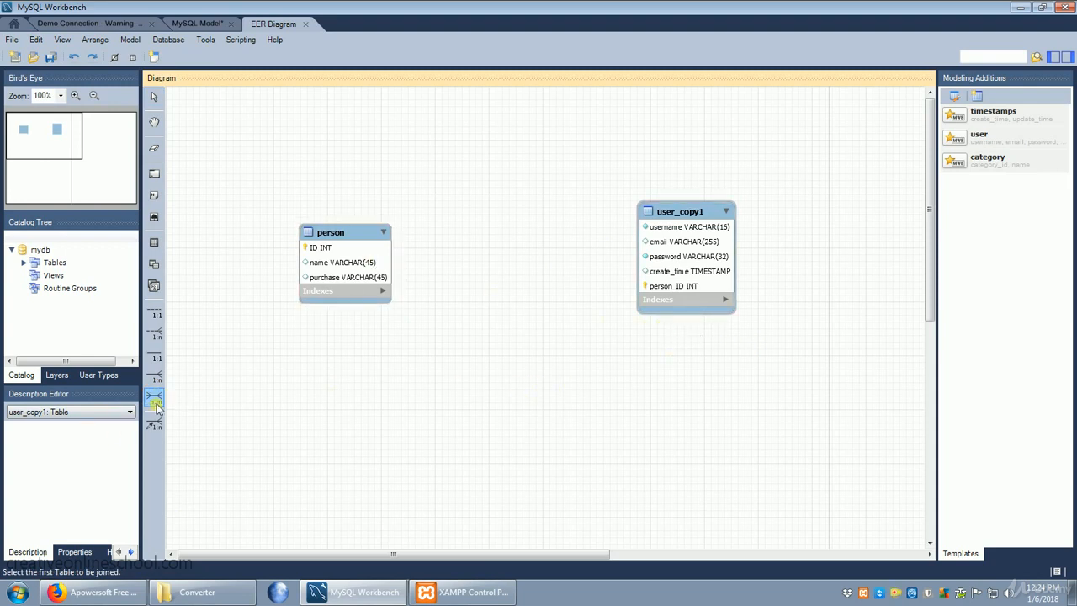
left_click(357, 267)
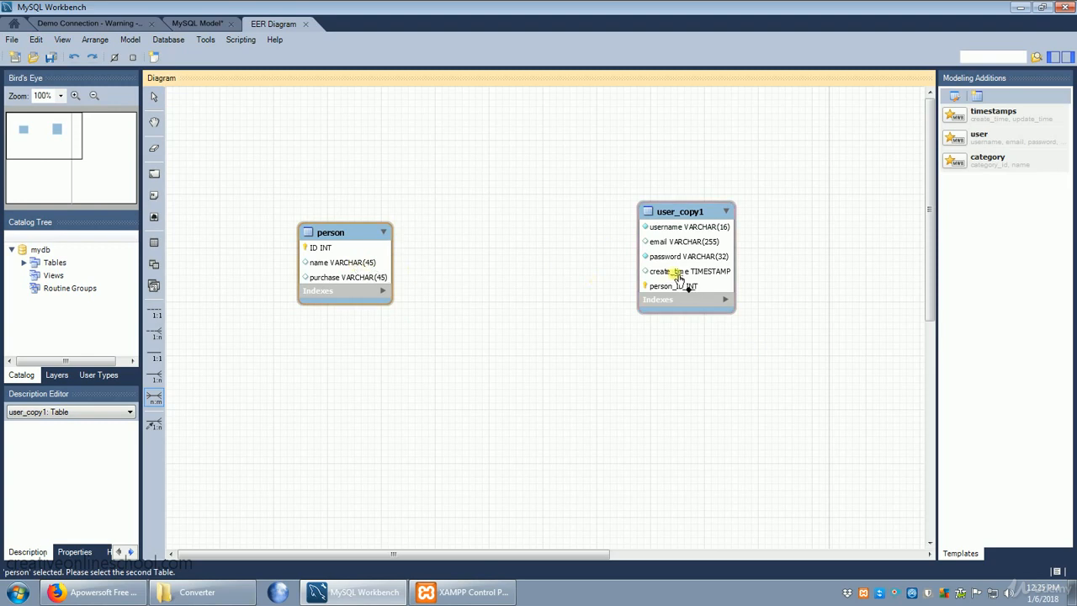
left_click(697, 271)
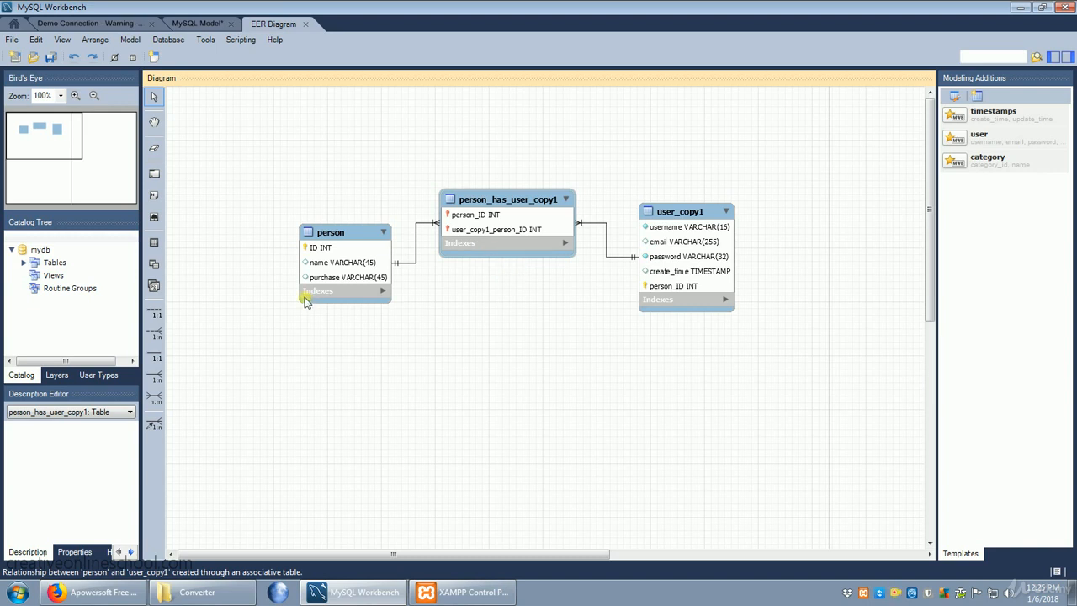
left_click(376, 291)
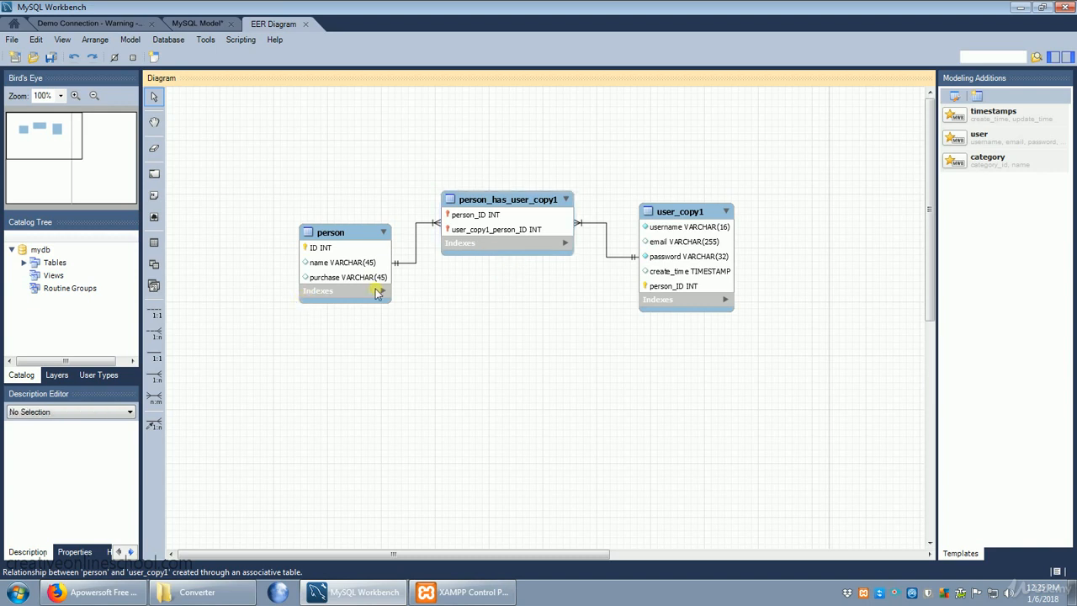
- Save the model in the Documents library under the file name model 1
left_click(12, 39)
left_click(63, 132)
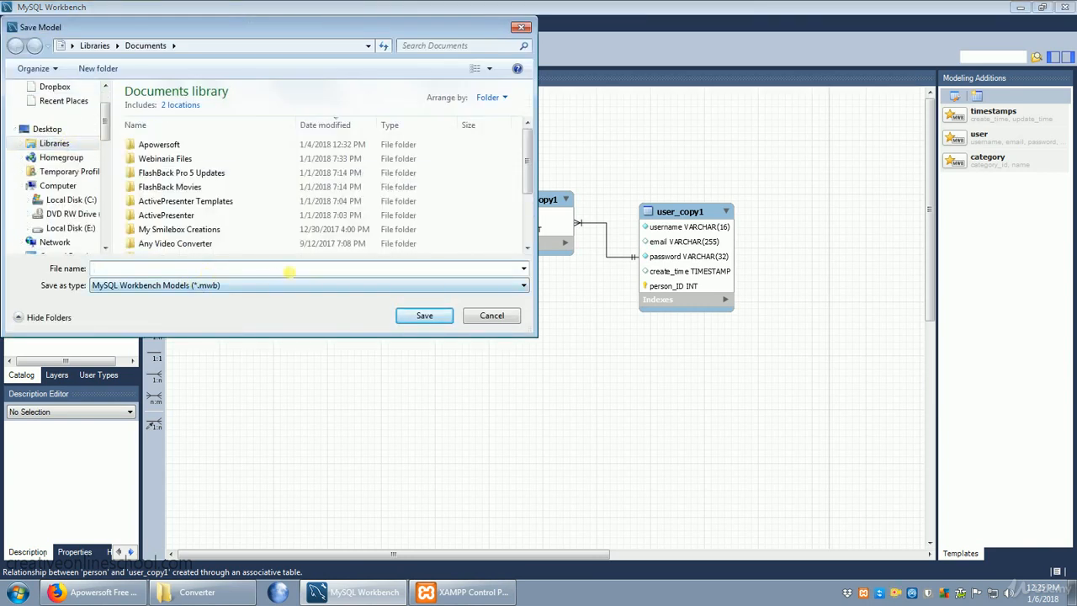
type("model 1")
left_click(425, 315)
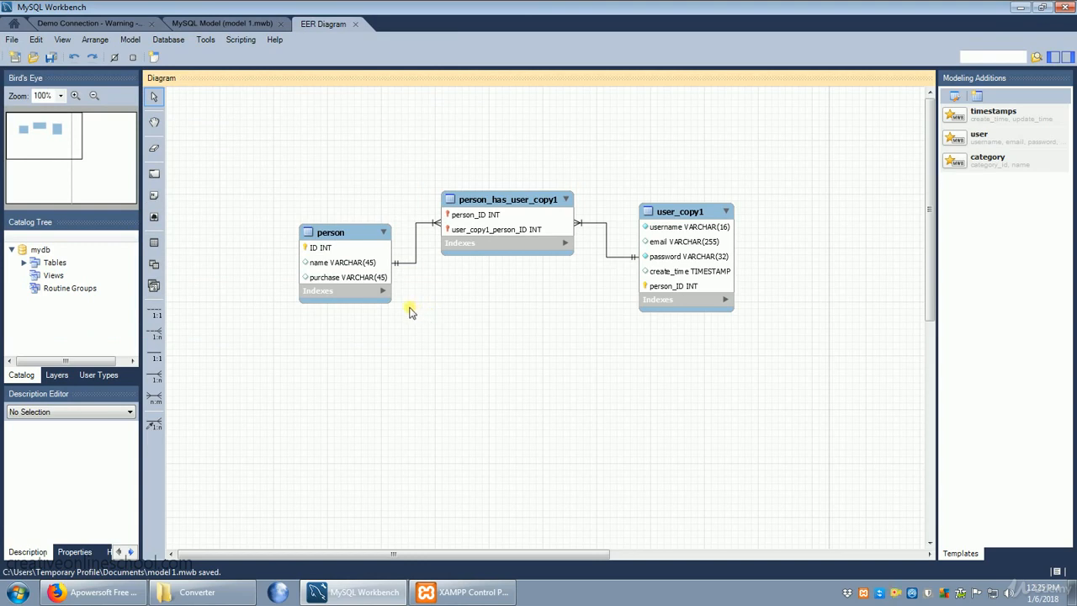
- Forward engineer the model to the database through Demo Connection with the default options, run the generated script and close the wizard
left_click(168, 42)
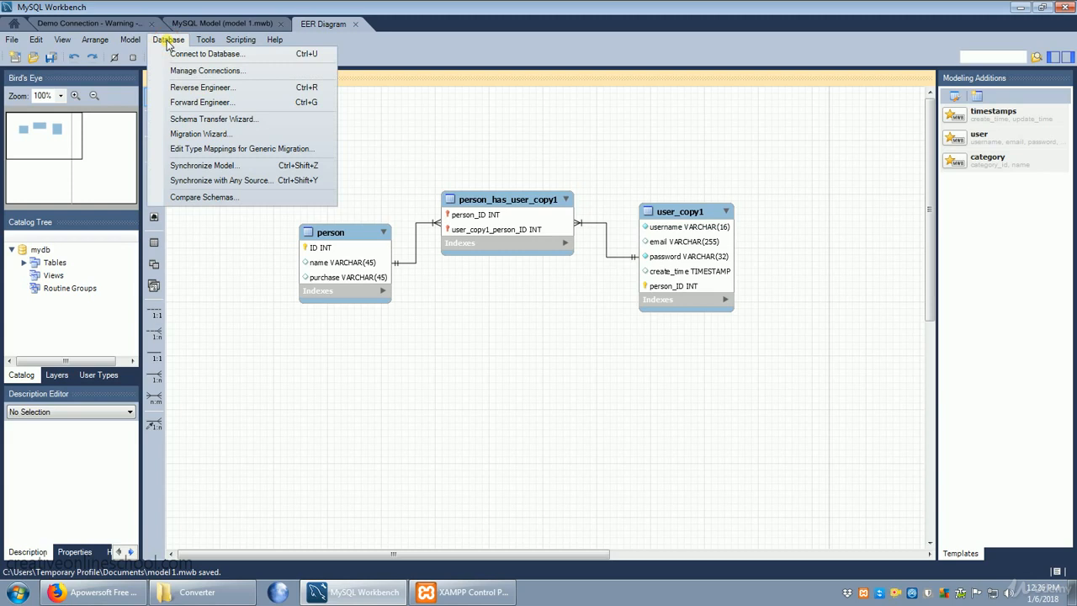
left_click(221, 104)
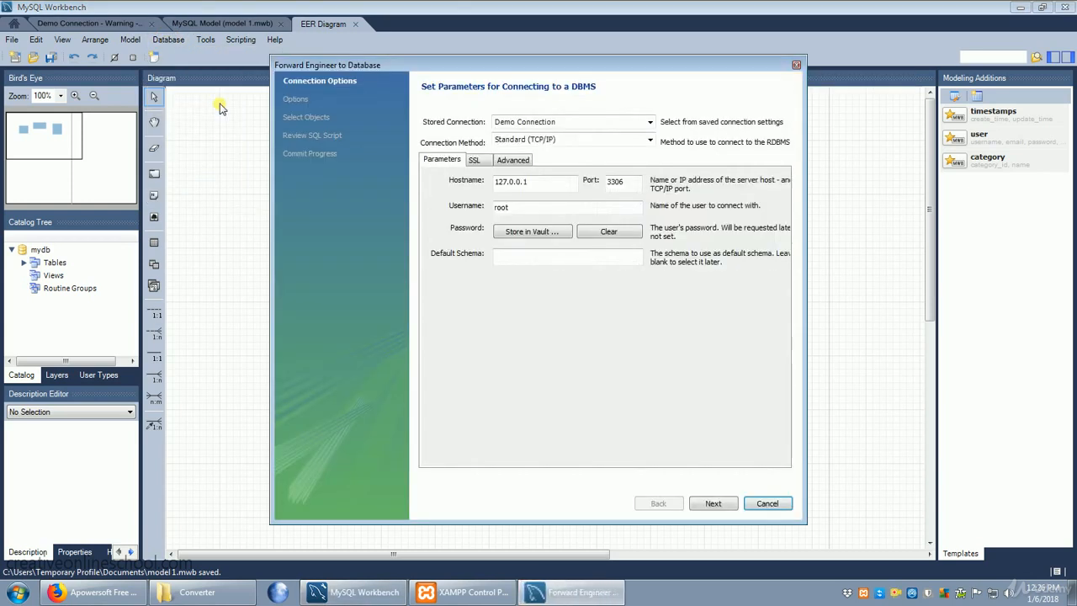
left_click(713, 503)
left_click(712, 503)
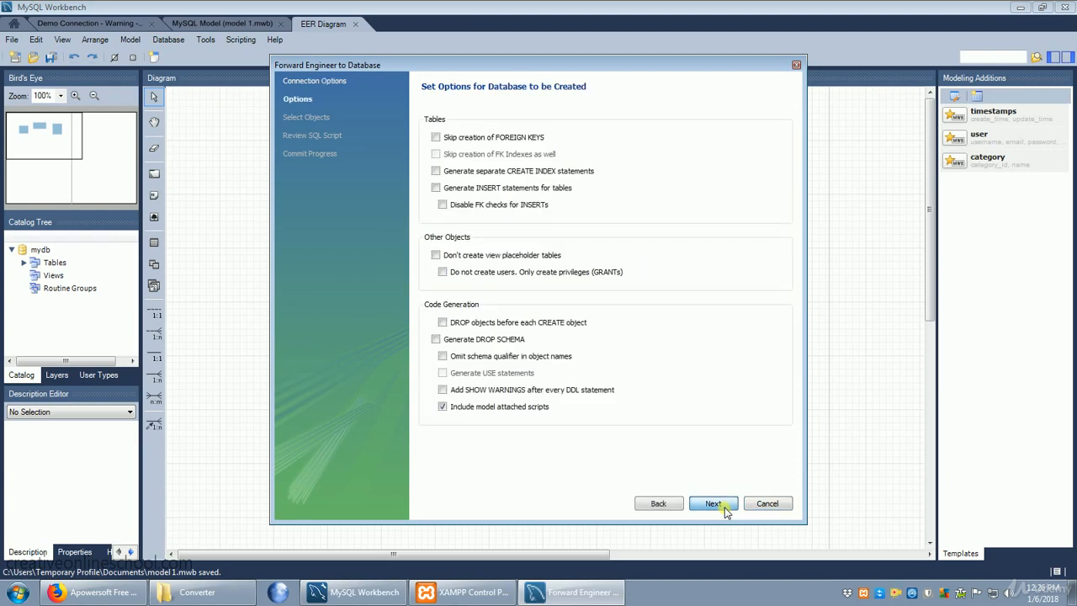
left_click(715, 503)
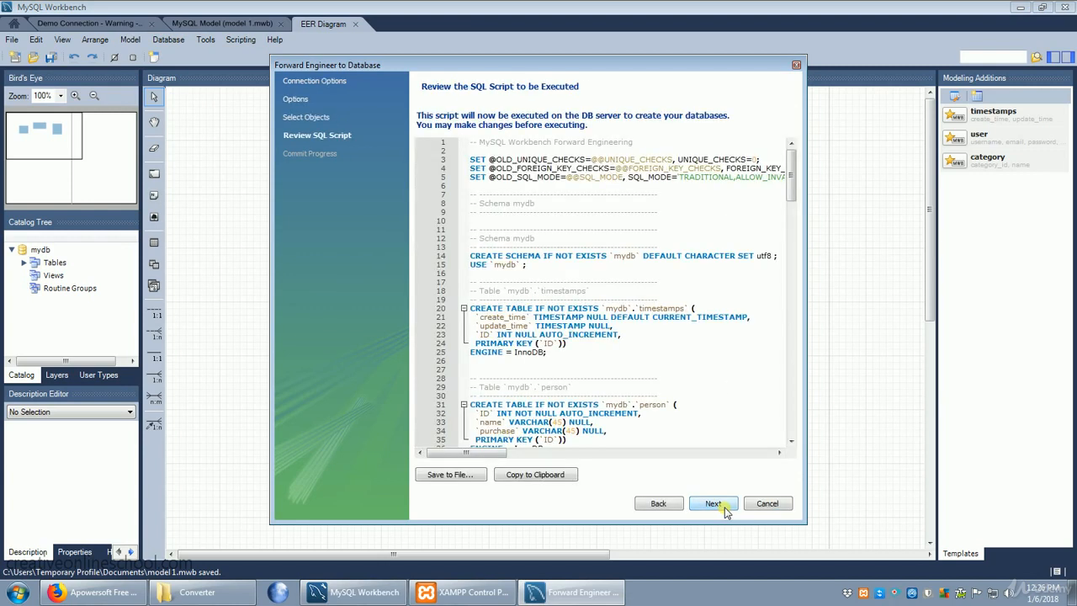
left_click(724, 507)
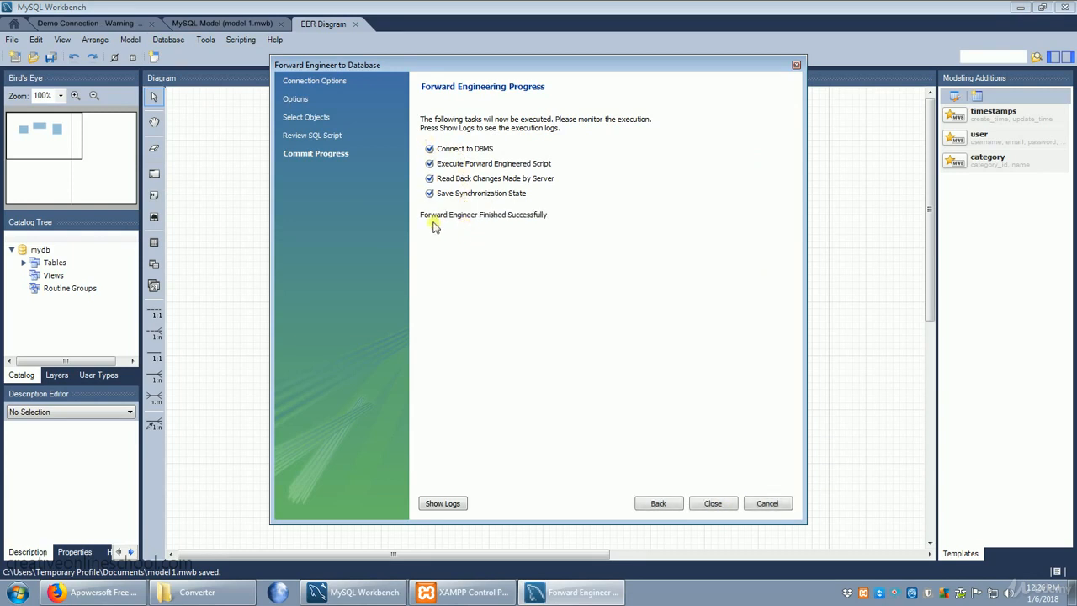
left_click(716, 507)
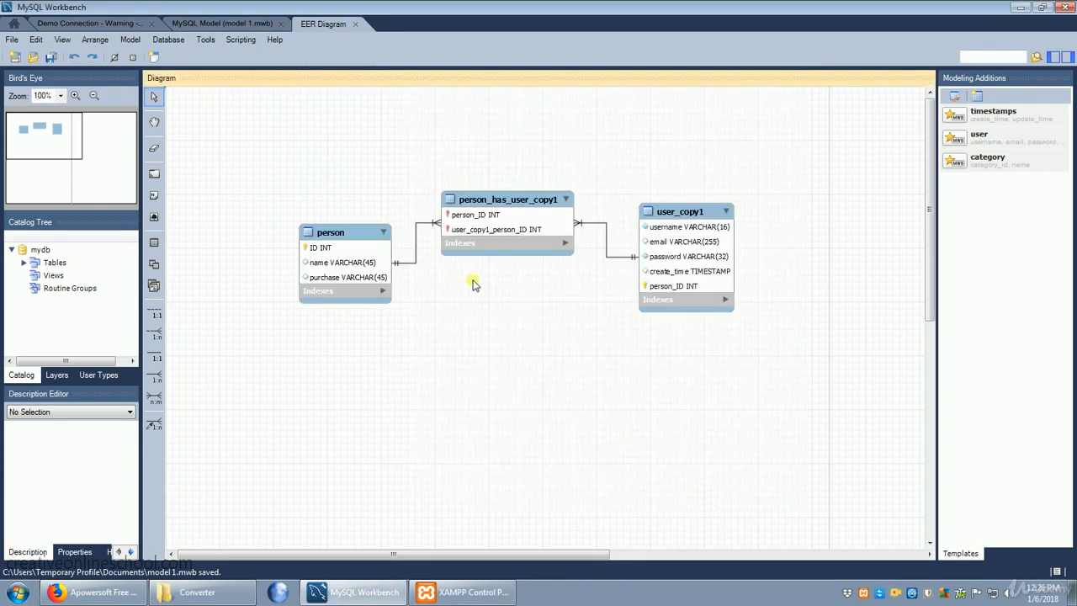
- Check the model overview, and inspect the customers schema's tables and the person table's columns in the Demo Connection
left_click(212, 23)
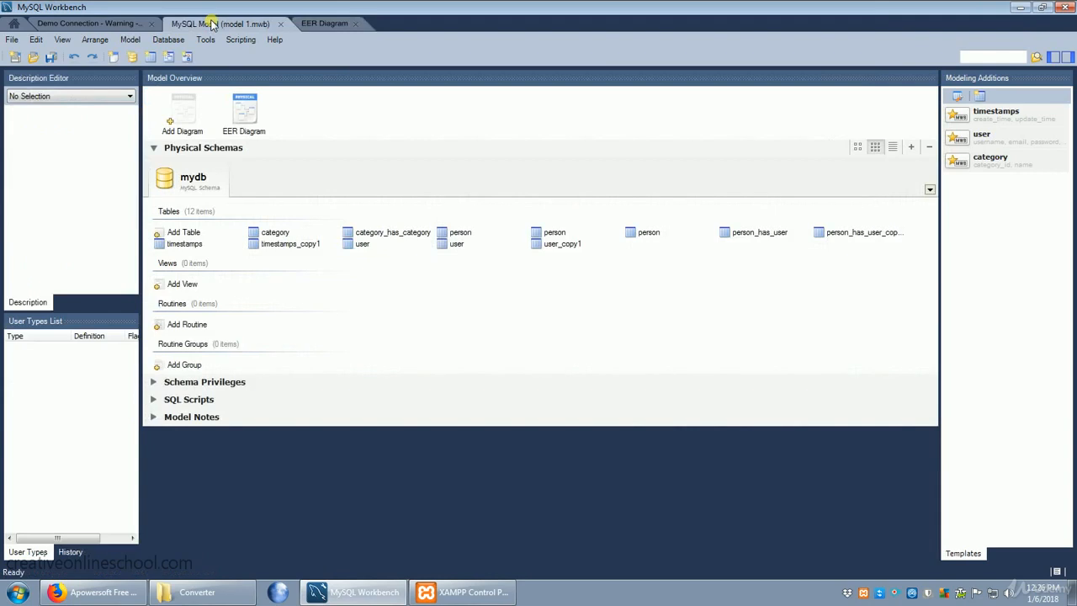
left_click(106, 22)
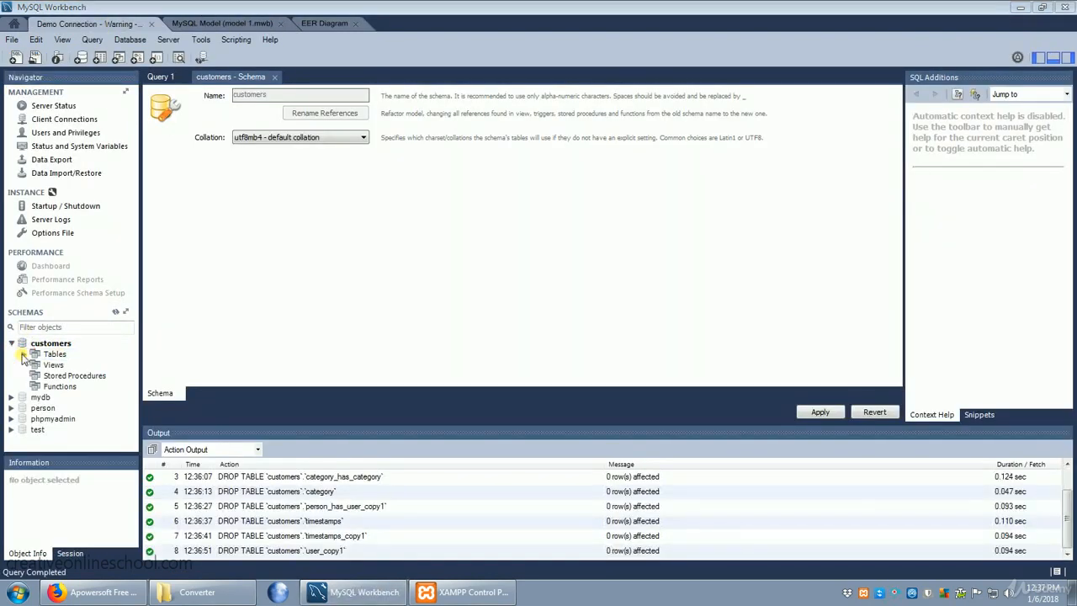
left_click(23, 355)
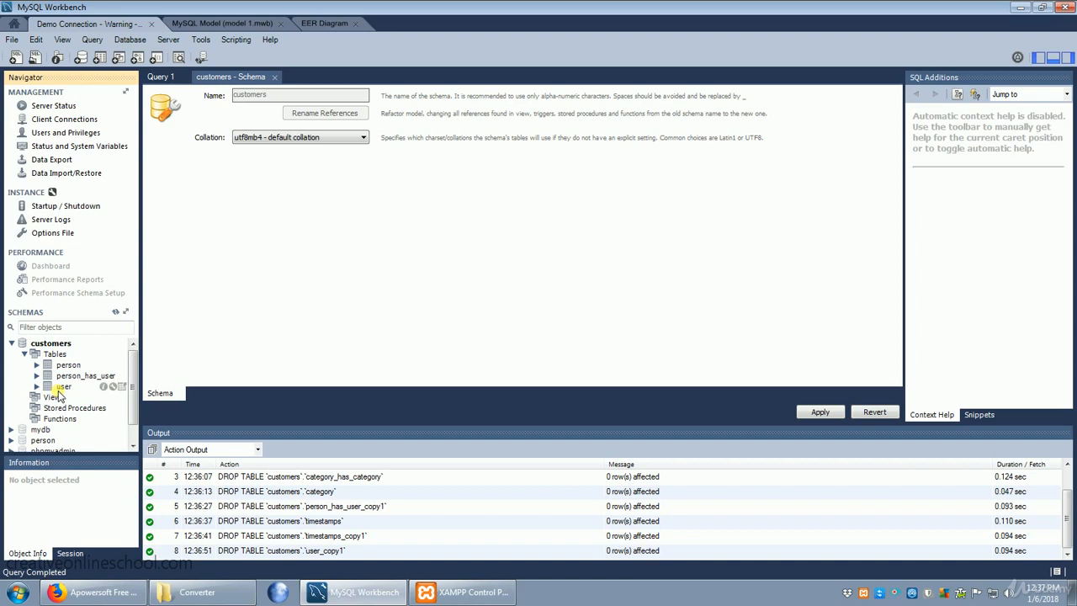
left_click(37, 365)
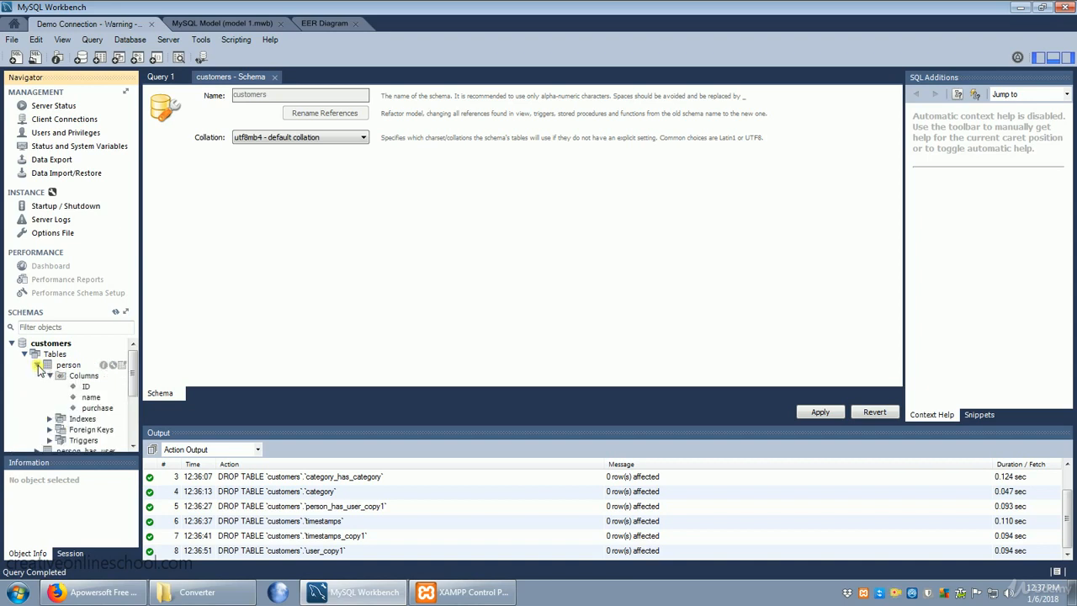